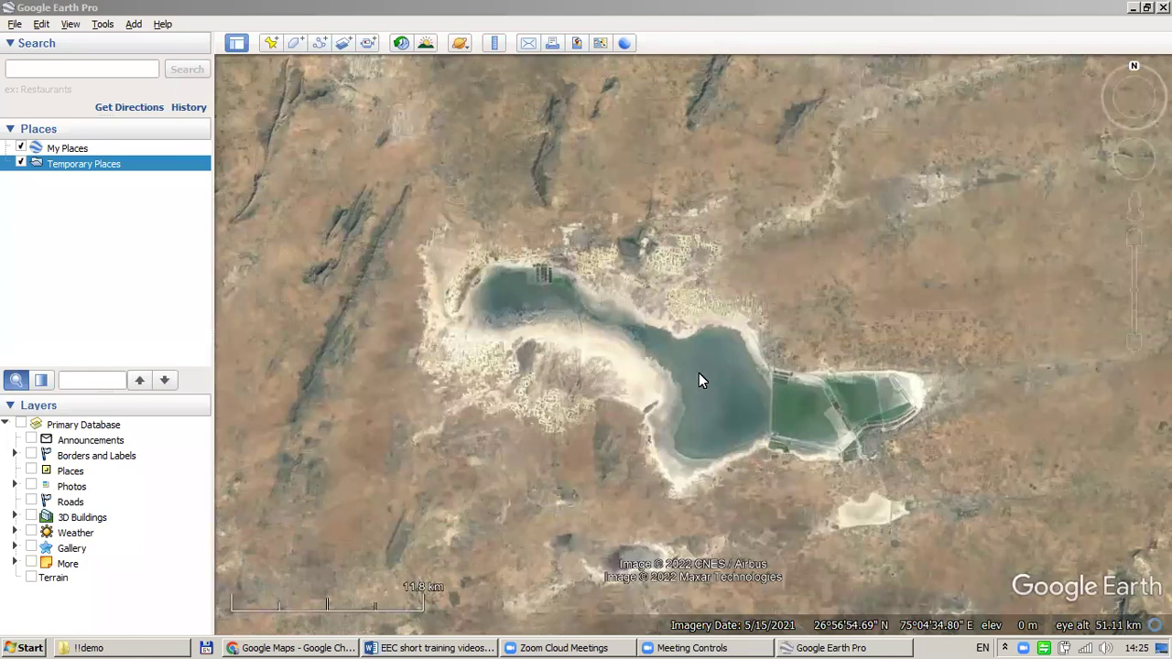
- Zoom out to South Asia, then back in over the salt lake to 25.61 km eye altitude
drag(657, 340, 691, 352)
scroll(690, 352, down, 5)
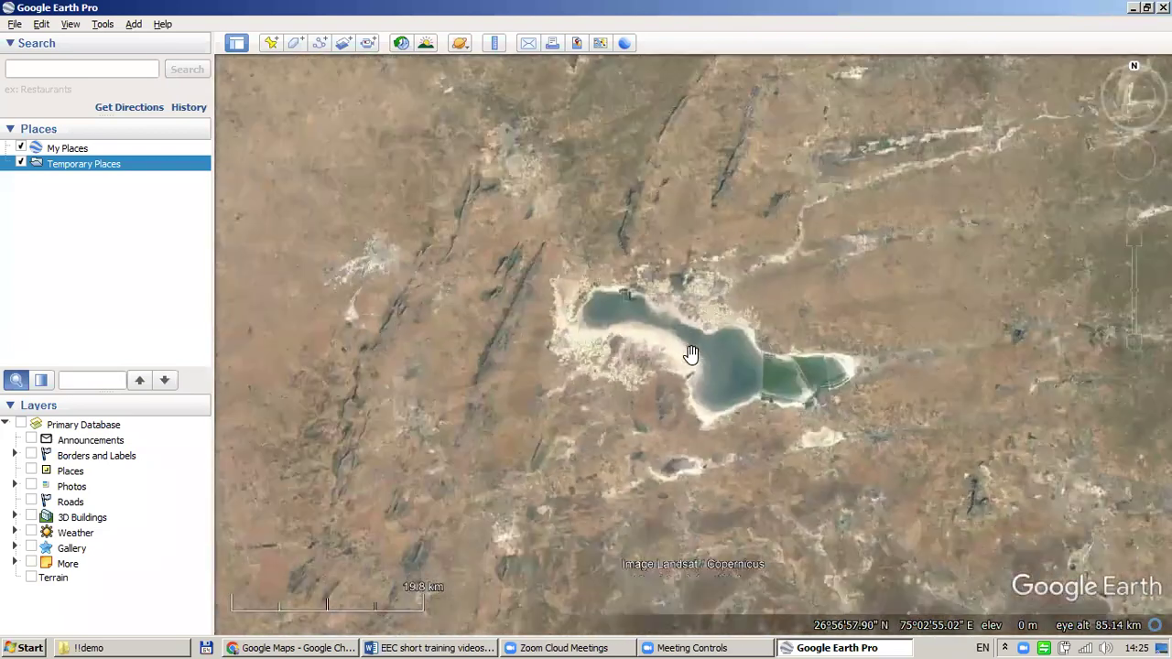
scroll(691, 353, down, 8)
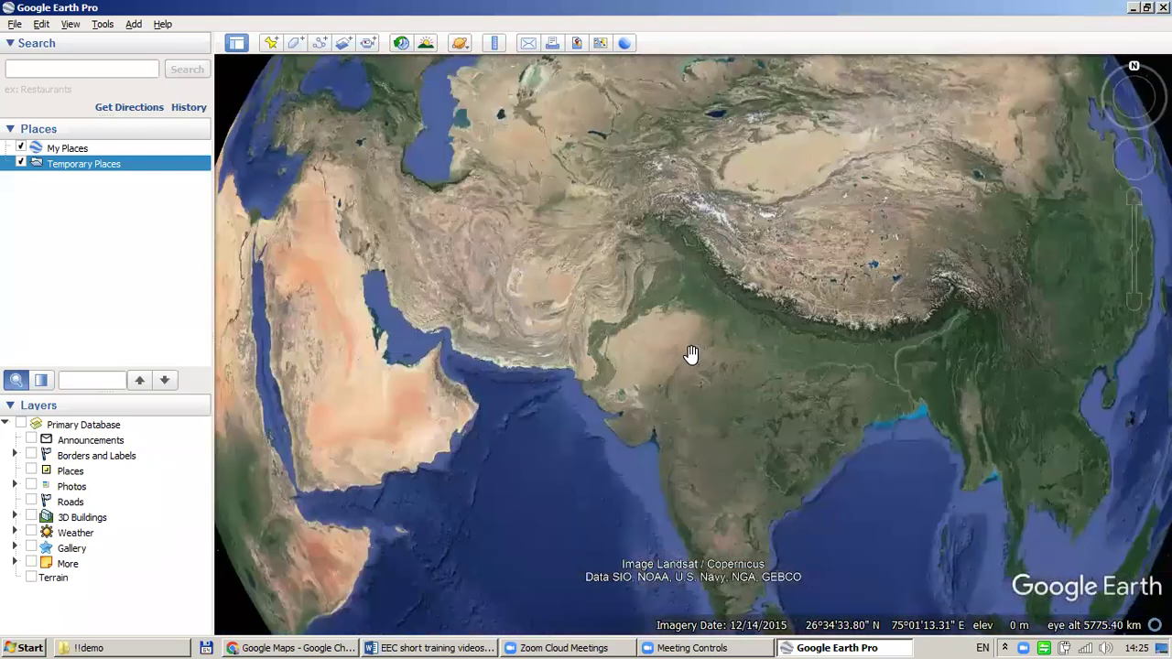
scroll(691, 354, up, 8)
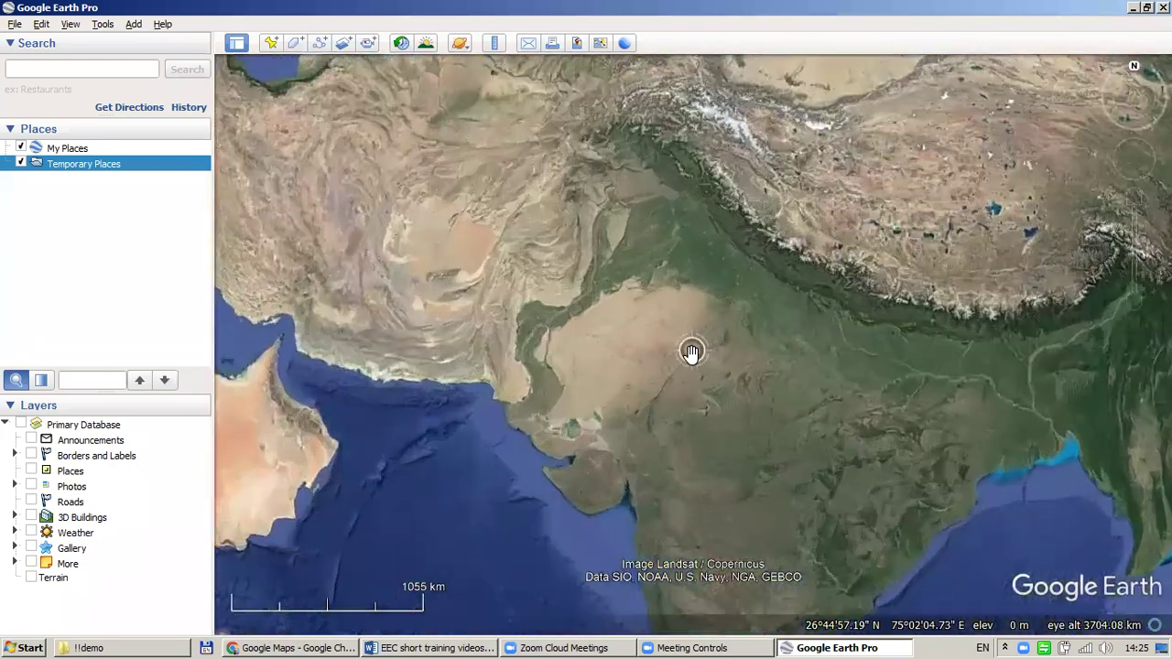
scroll(691, 351, up, 5)
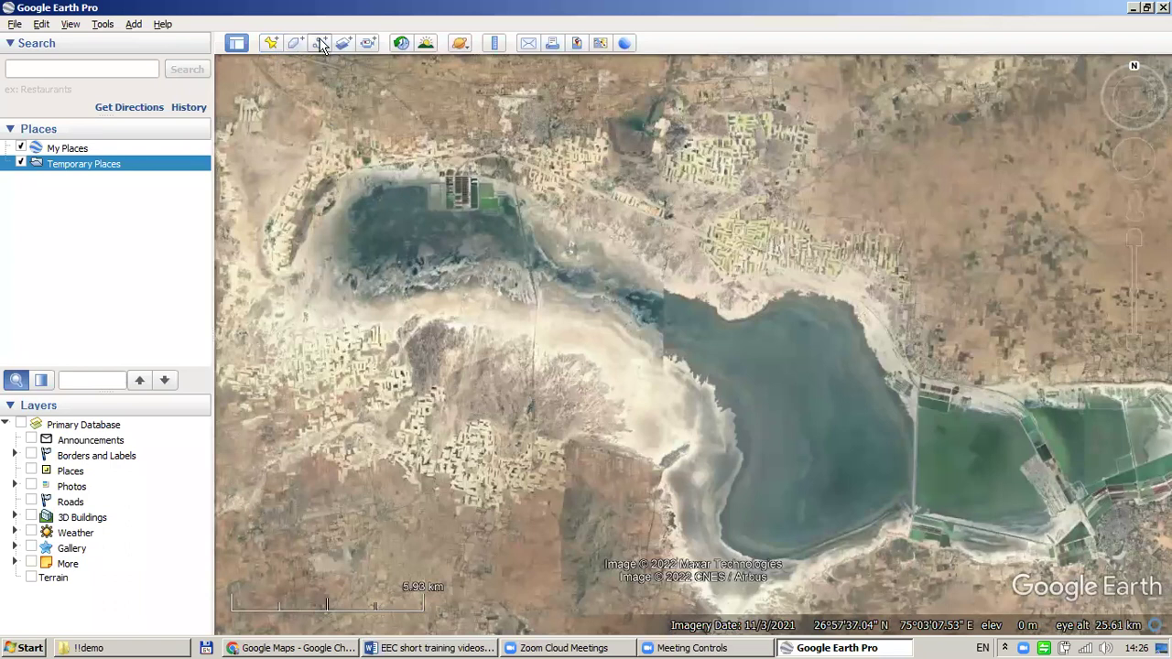
- Add a new placemark and drag its pin to the lake's northern neck
click(270, 43)
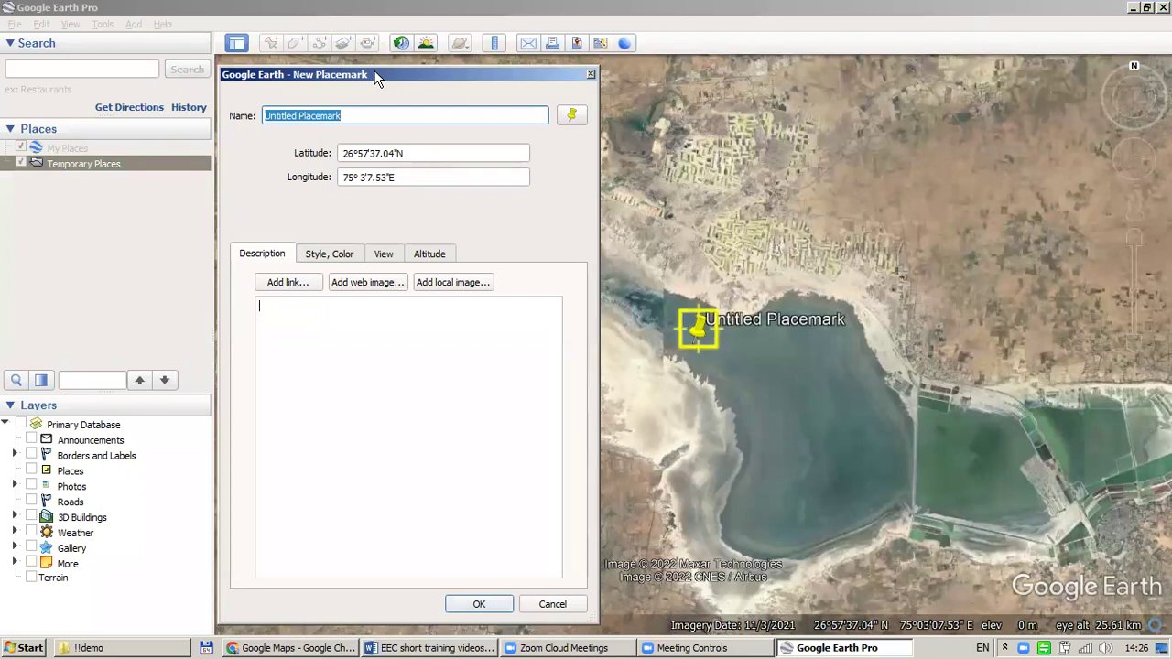
drag(297, 76, 214, 72)
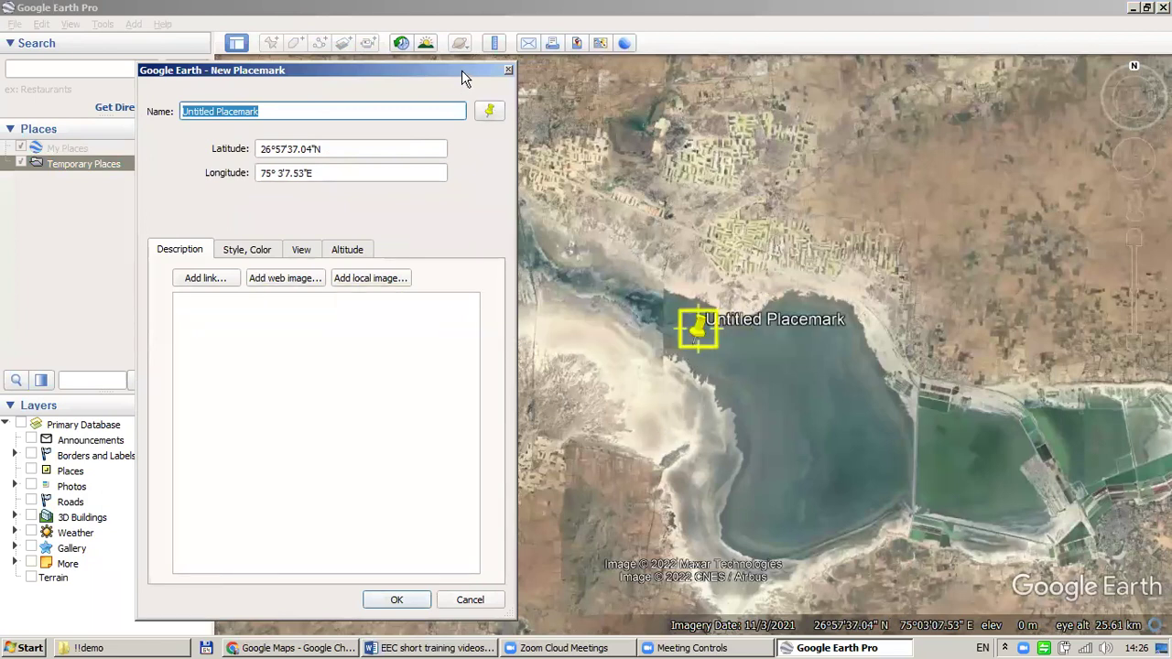
drag(462, 70, 382, 37)
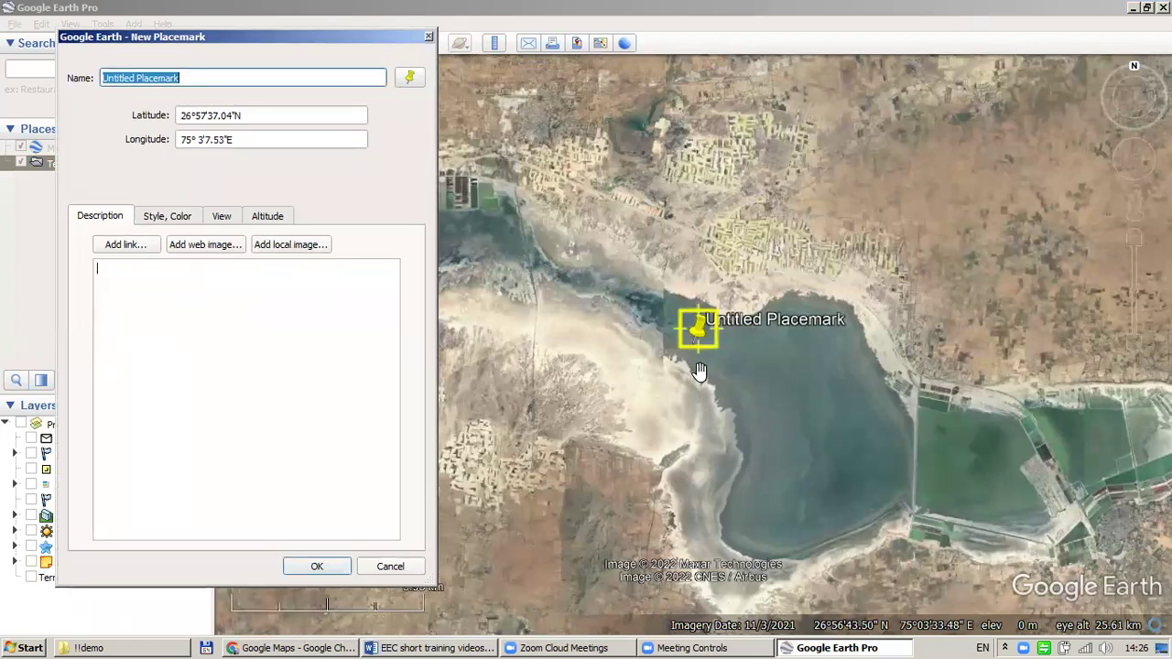
drag(698, 337, 666, 320)
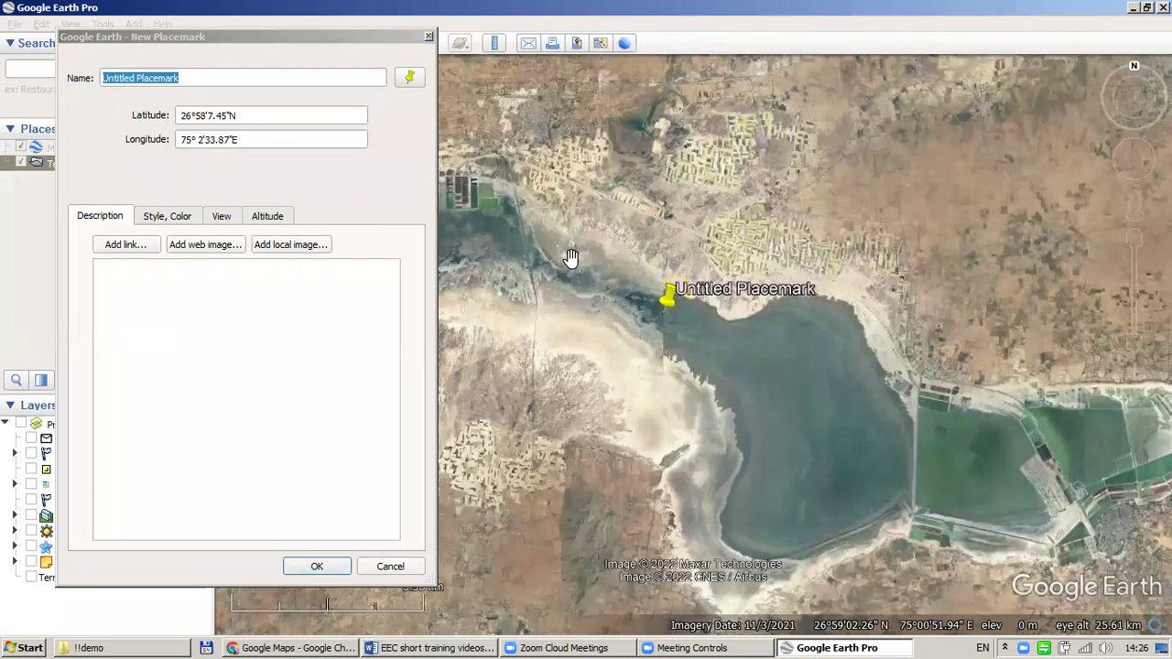
- Highlight the placemark's coordinates, 26°58′7.45″N and 75°2′33.87″E
click(199, 115)
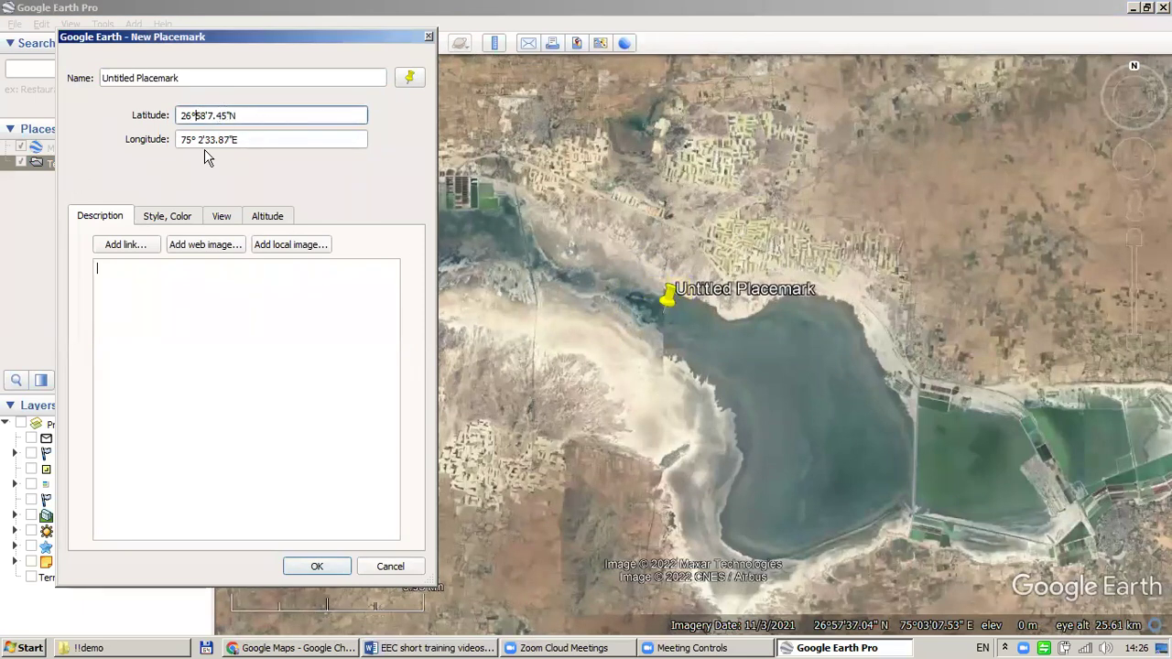
drag(247, 116, 176, 117)
drag(278, 139, 171, 151)
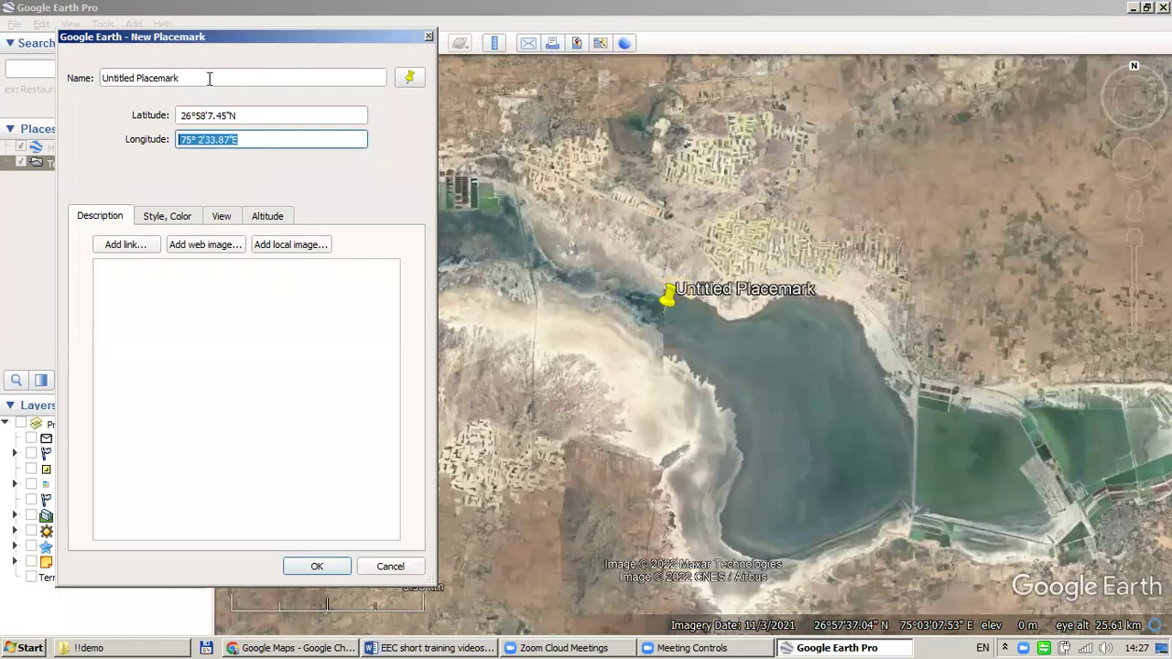
- Rename the placemark 'Lake Sambhar' with both words capitalised
click(250, 73)
drag(250, 73, 73, 79)
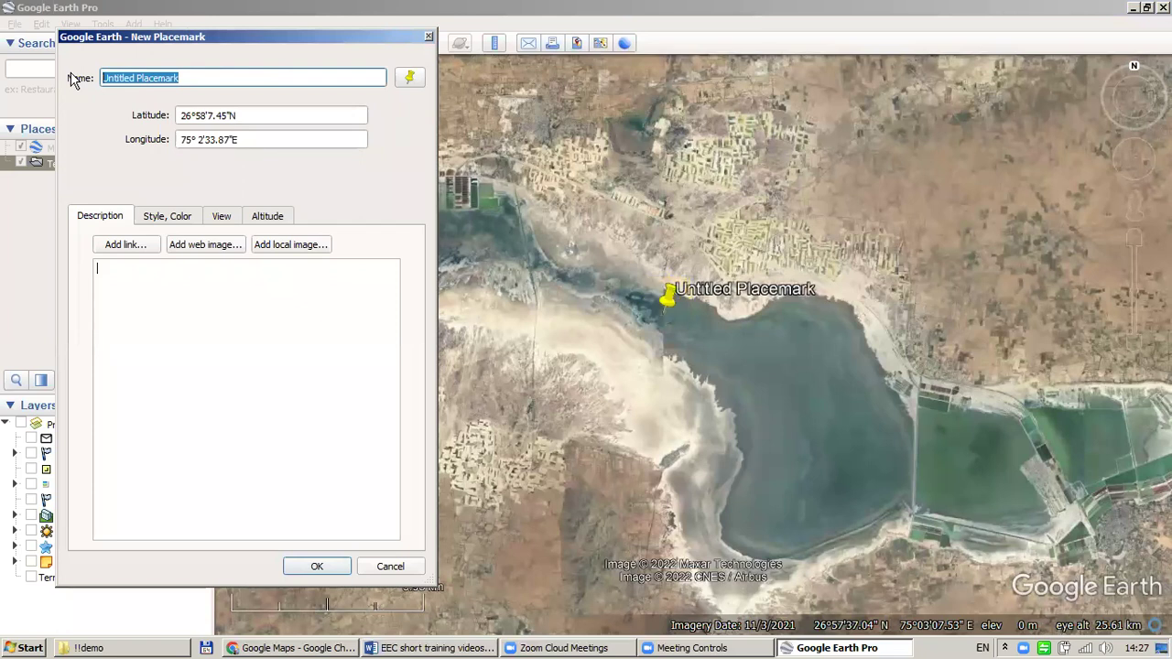
key(BackSpace)
text(lake)
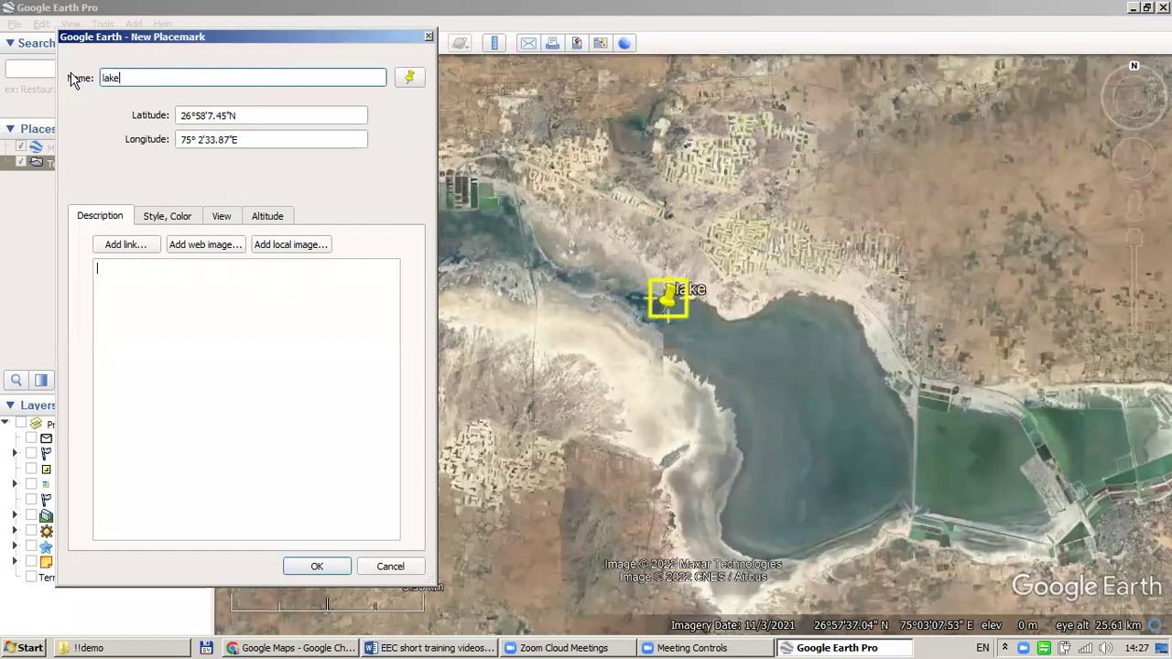
text( sambhar)
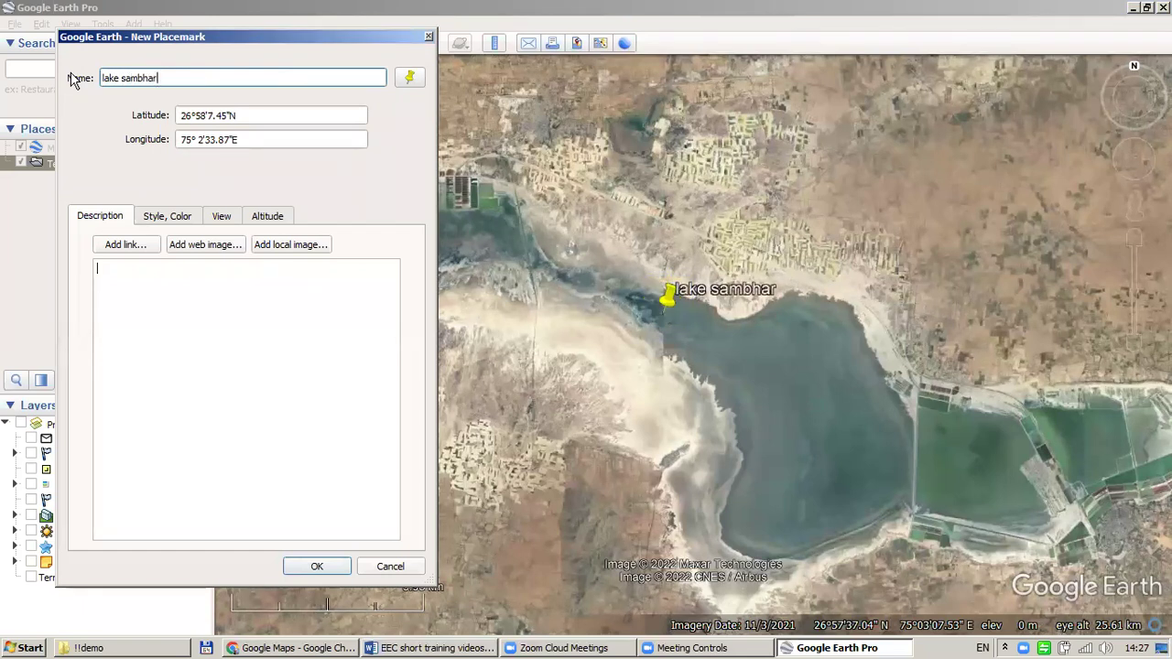
key(Left)
key(Left)
key(Left)
key(Left)
key(Left)
key(Left)
key(Left)
key(Delete)
text(S)
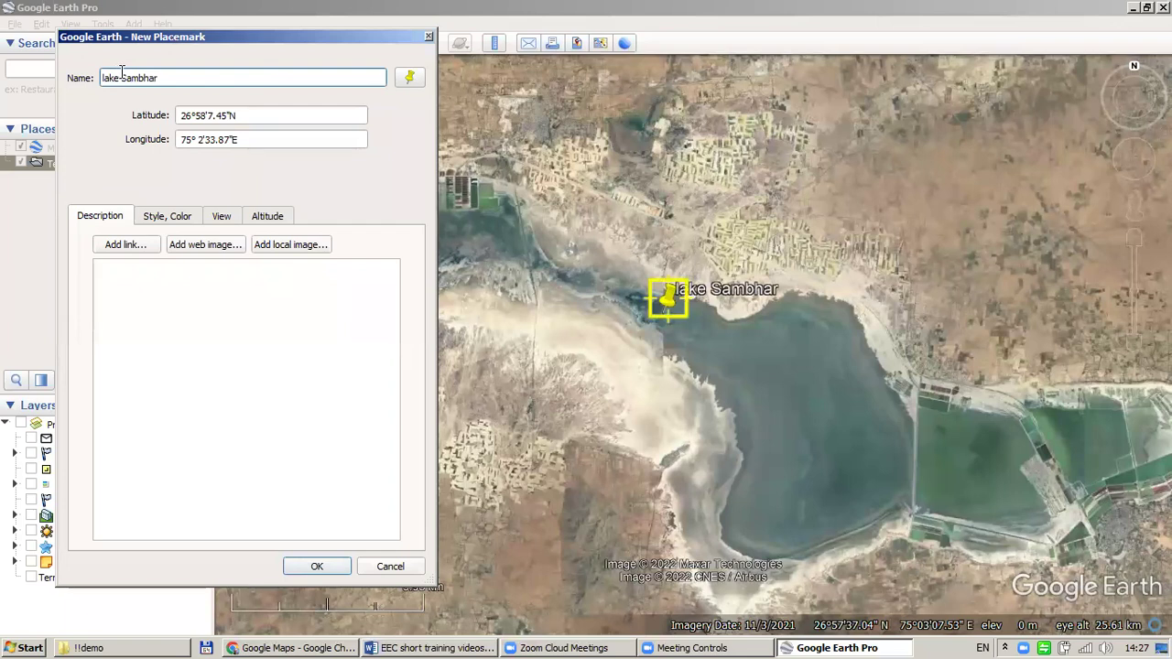
key(Home)
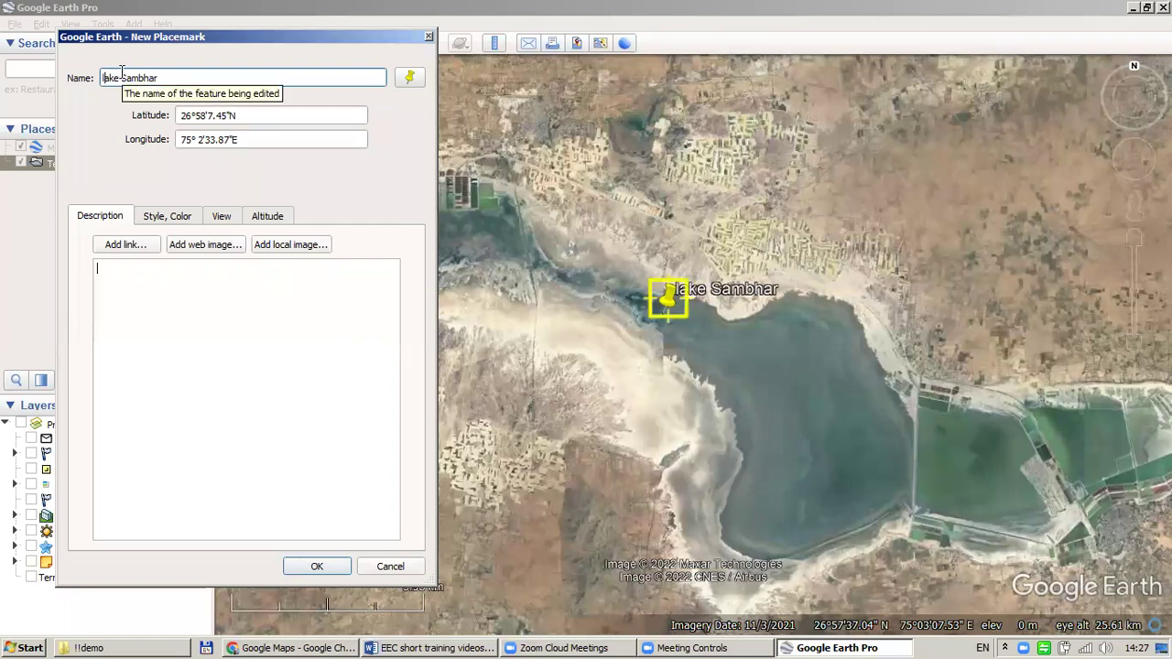
key(Delete)
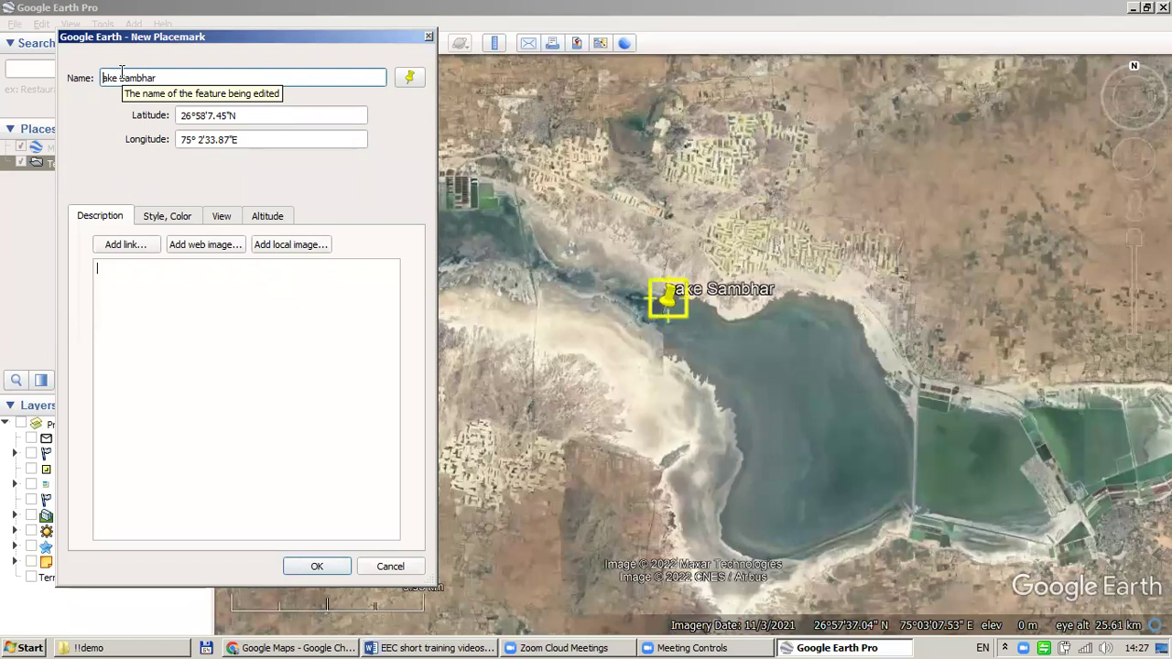
text(L)
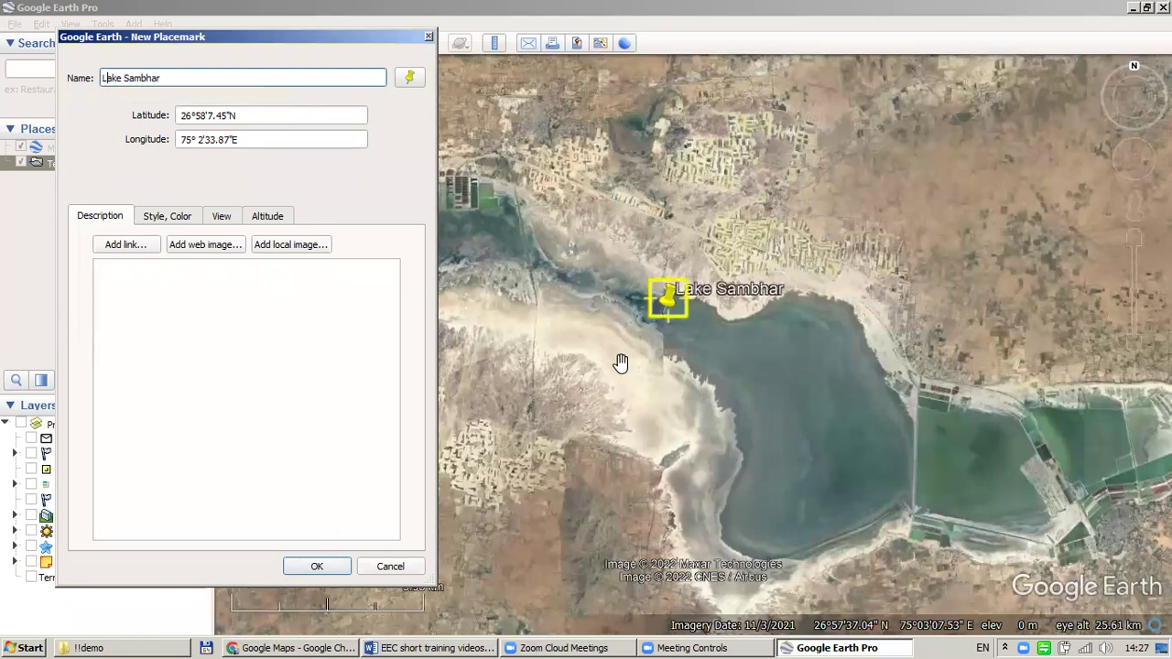
- Give the placemark a purple star paddle icon and save it to Temporary Places
click(411, 79)
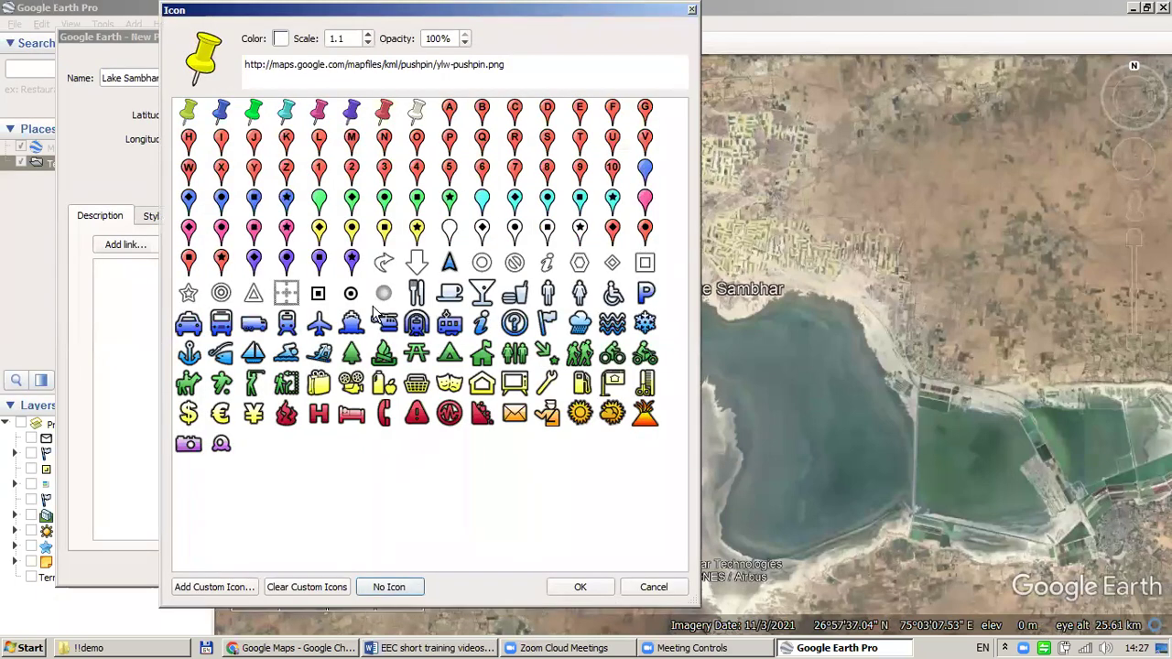
click(352, 261)
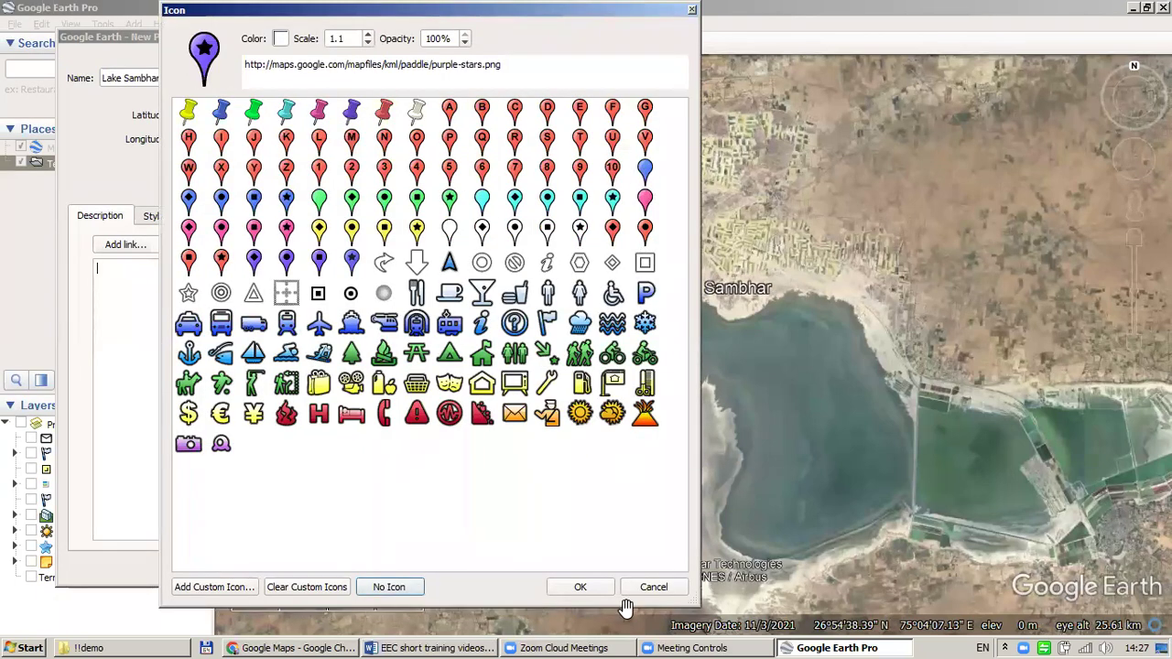
click(583, 590)
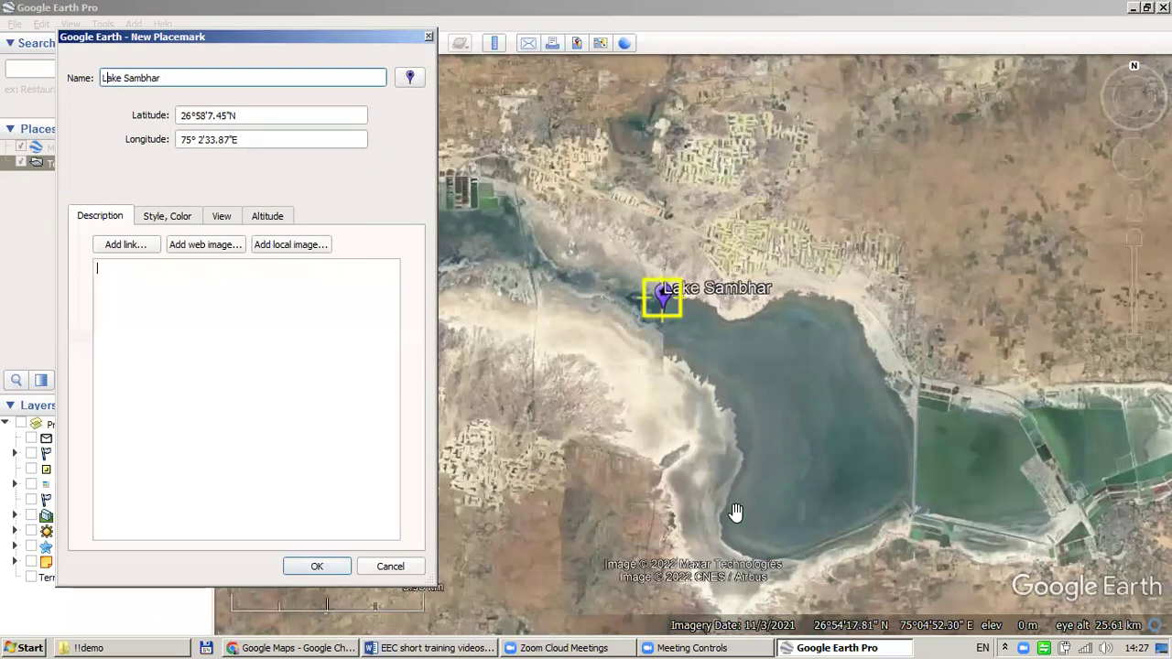
click(317, 566)
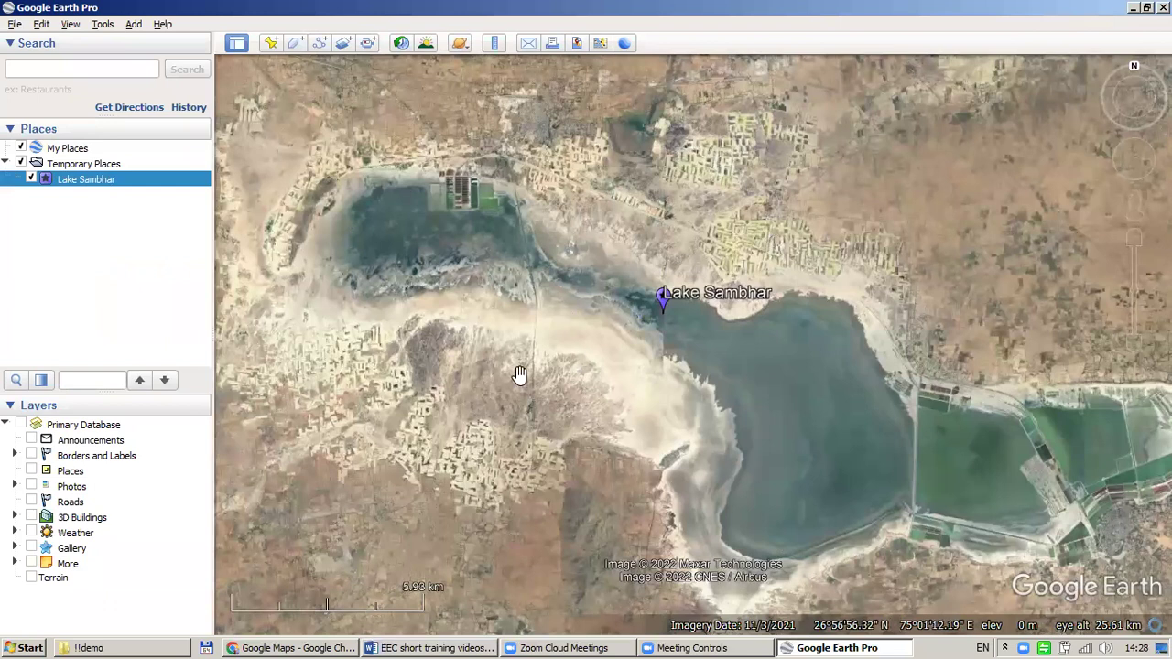
click(113, 164)
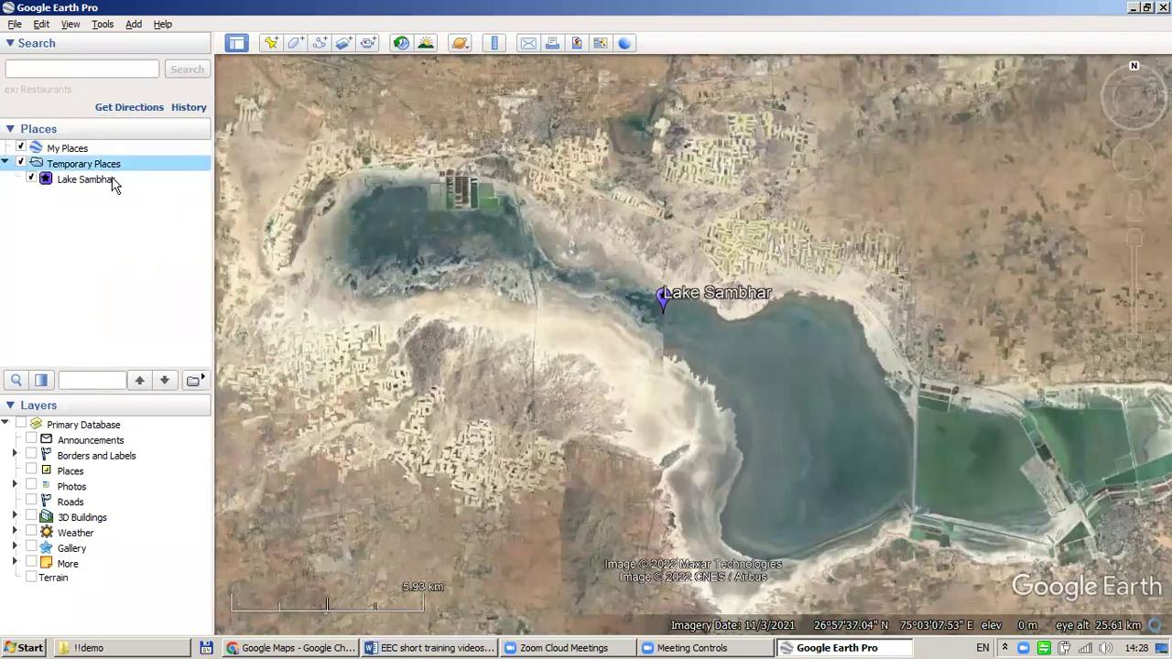
click(110, 182)
click(117, 165)
mouse_move(78, 186)
mouse_down()
mouse_move(86, 152)
mouse_move(96, 181)
mouse_up()
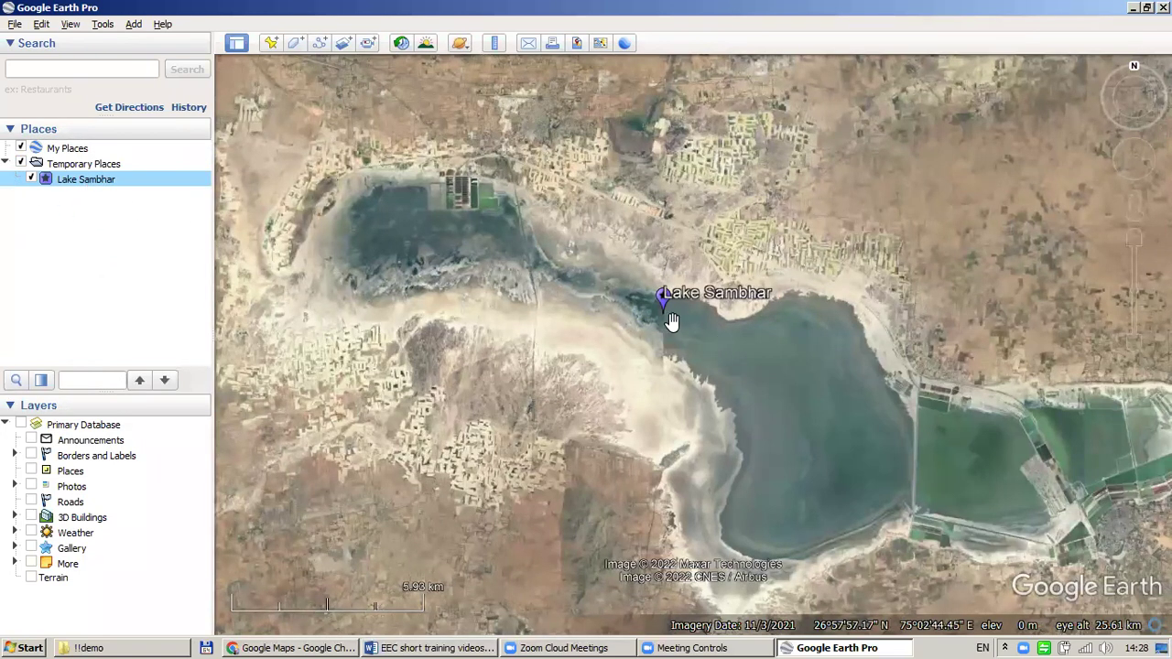
right_click(92, 181)
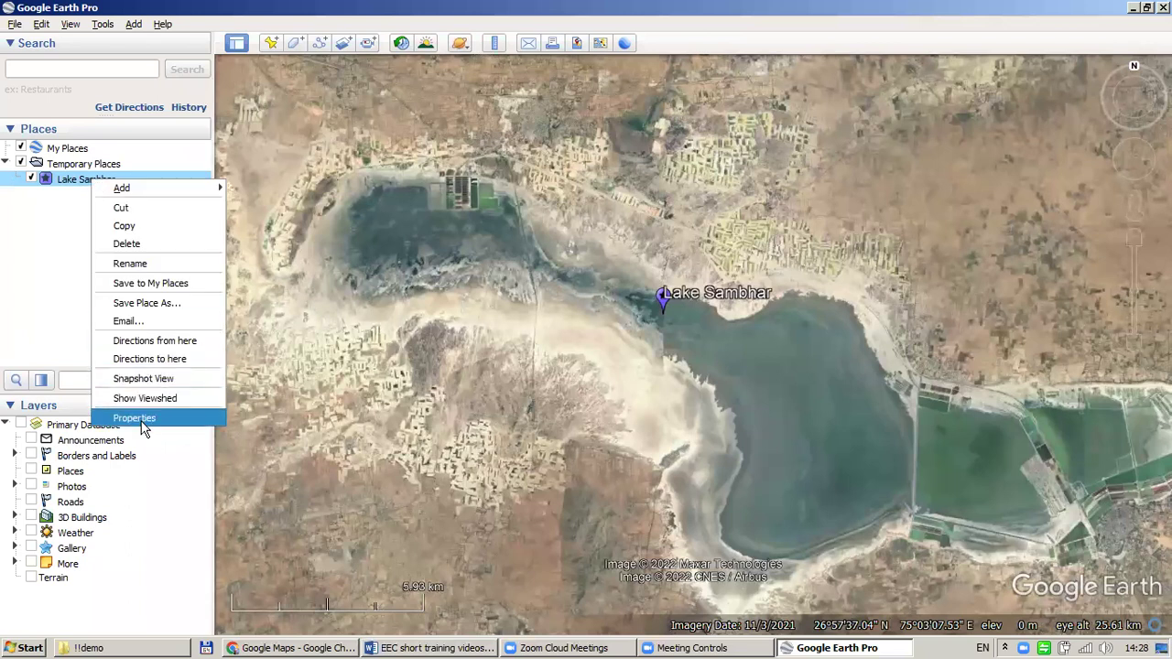
right_click(71, 182)
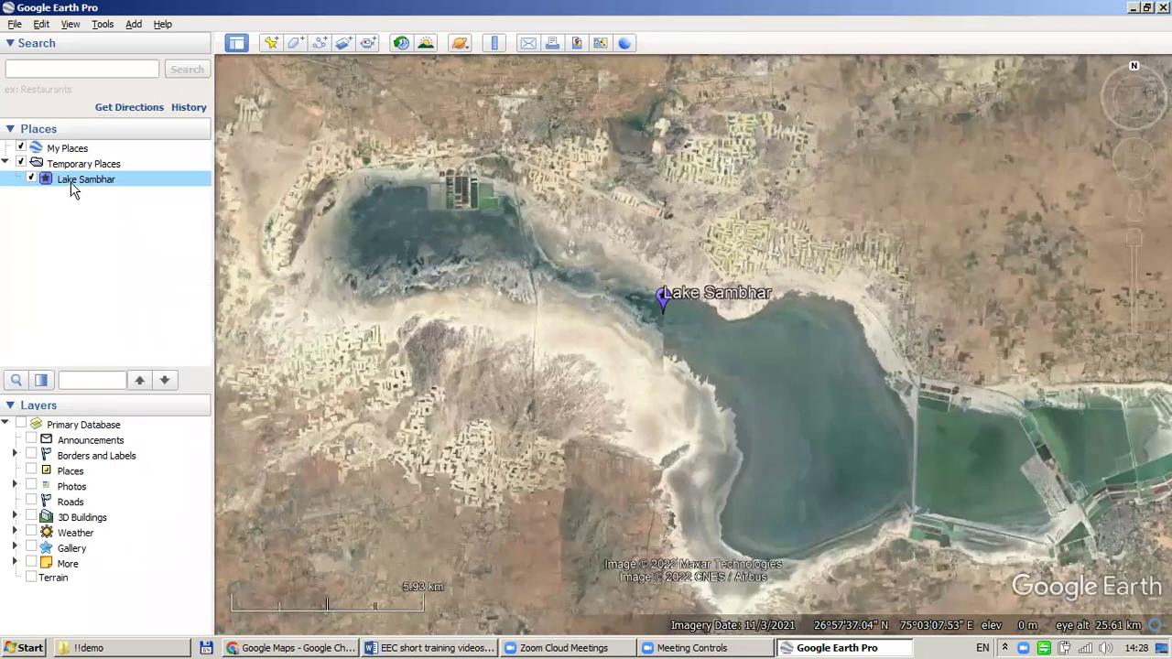
- Reopen the placemark, nudge its pin, and rename it 'Sambhar Lake'
click(131, 423)
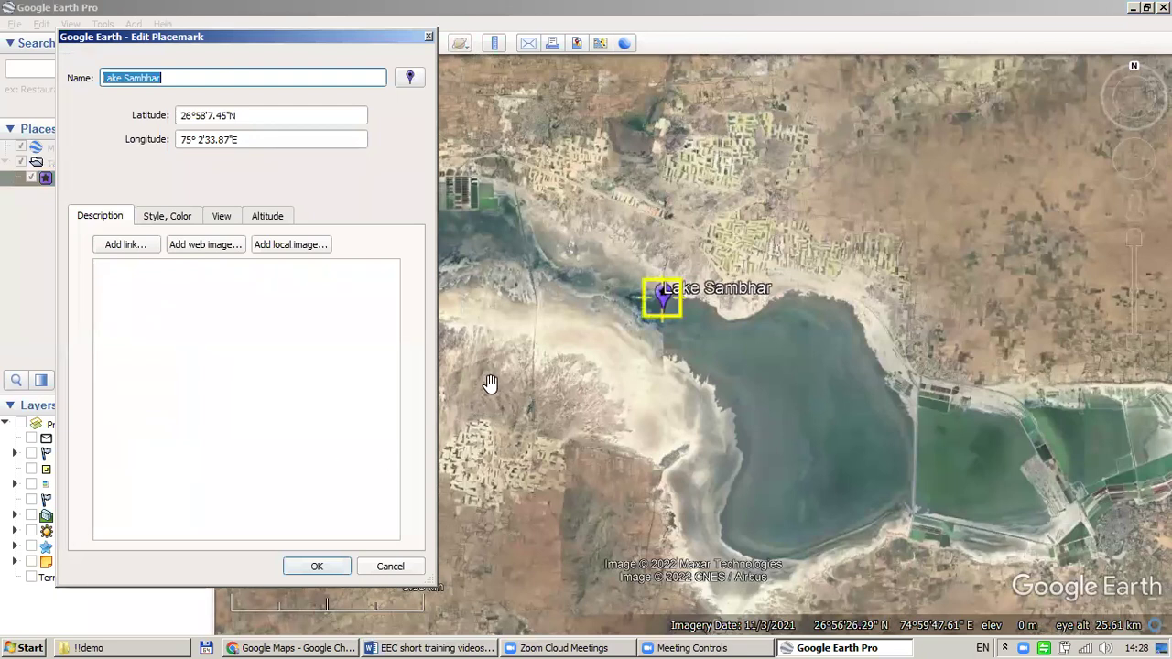
drag(663, 297, 661, 319)
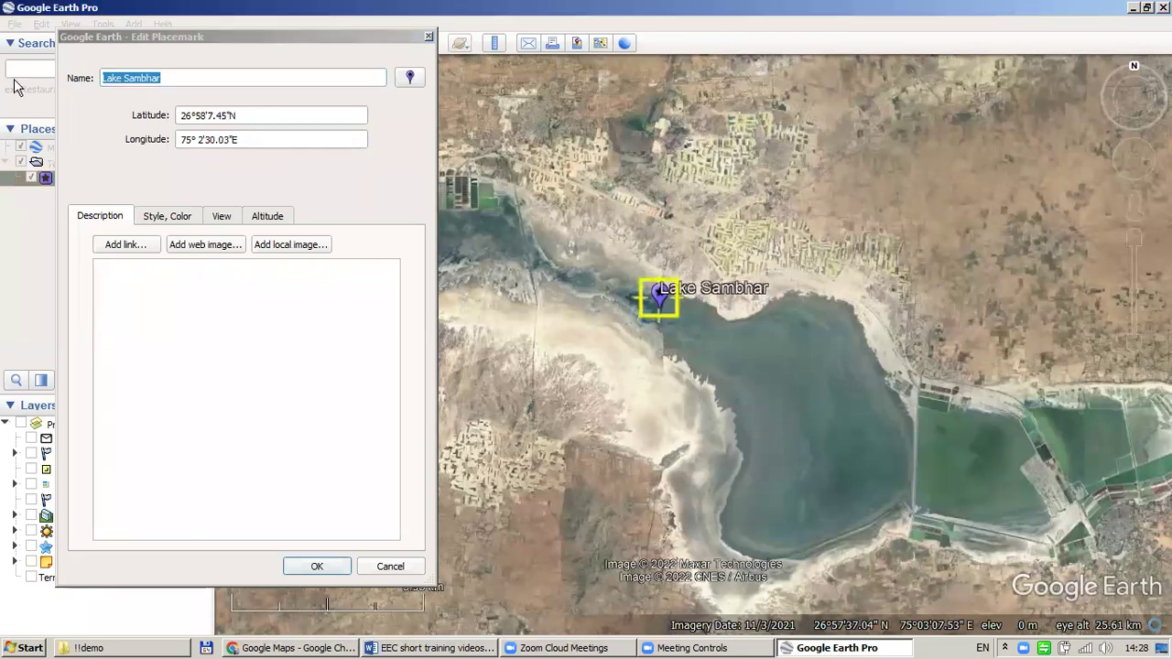
click(123, 78)
drag(122, 78, 101, 72)
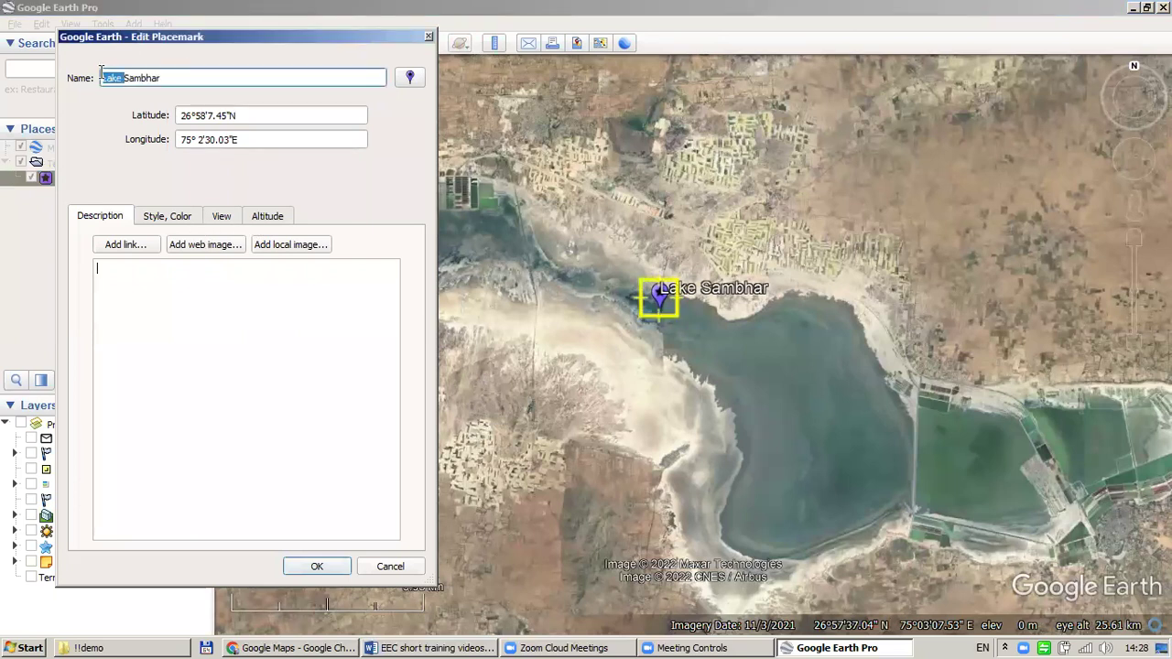
key(BackSpace)
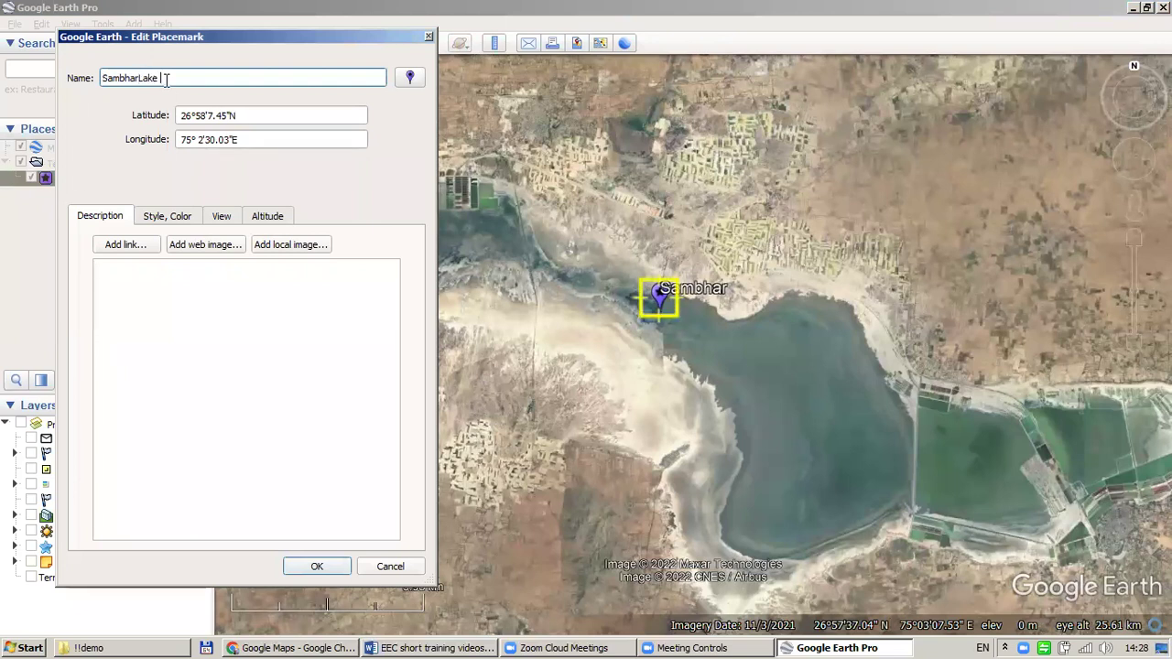
key(Tab)
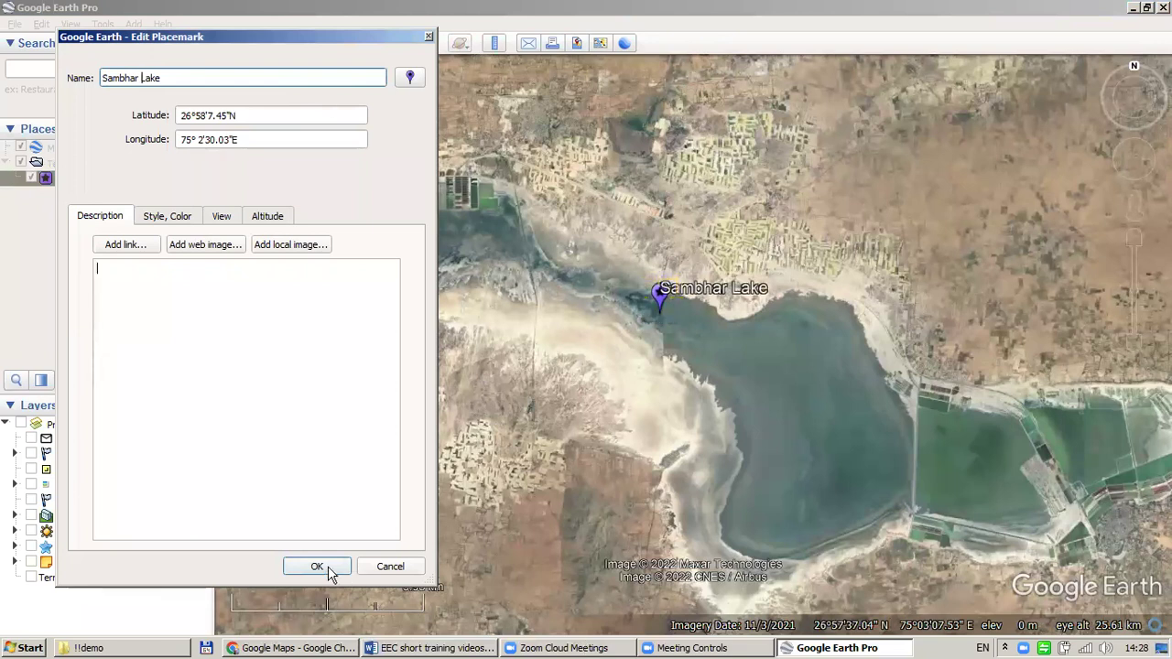
- Review the Style, Color settings, save the placemark, and pan to the lake's western arm
click(166, 218)
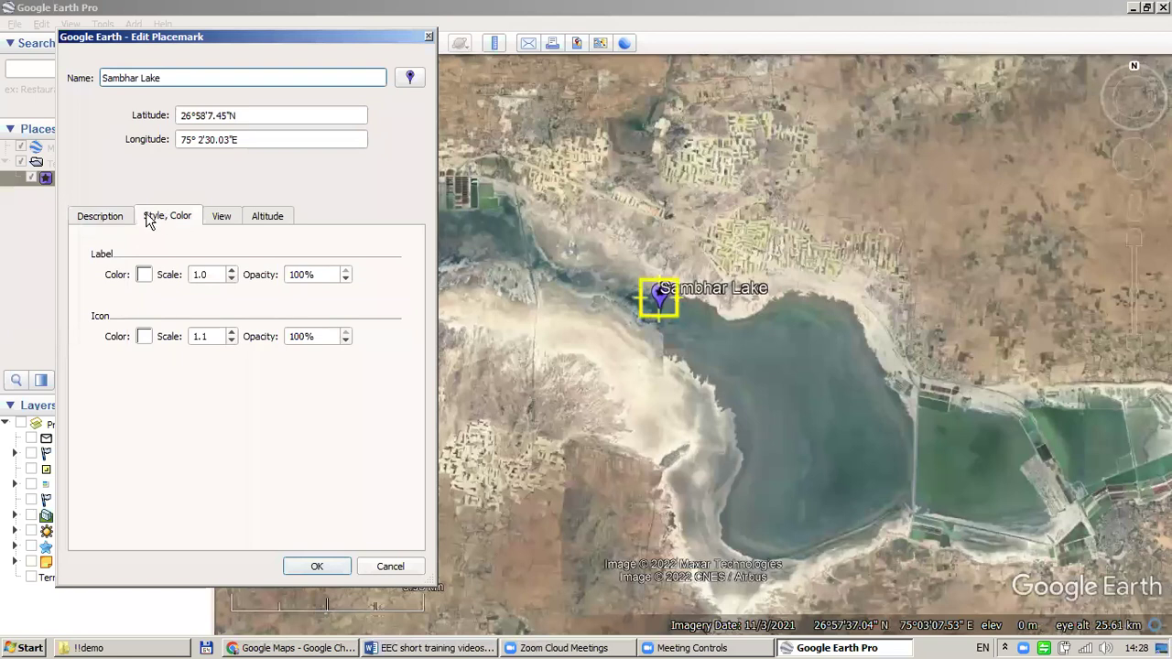
click(120, 220)
click(325, 565)
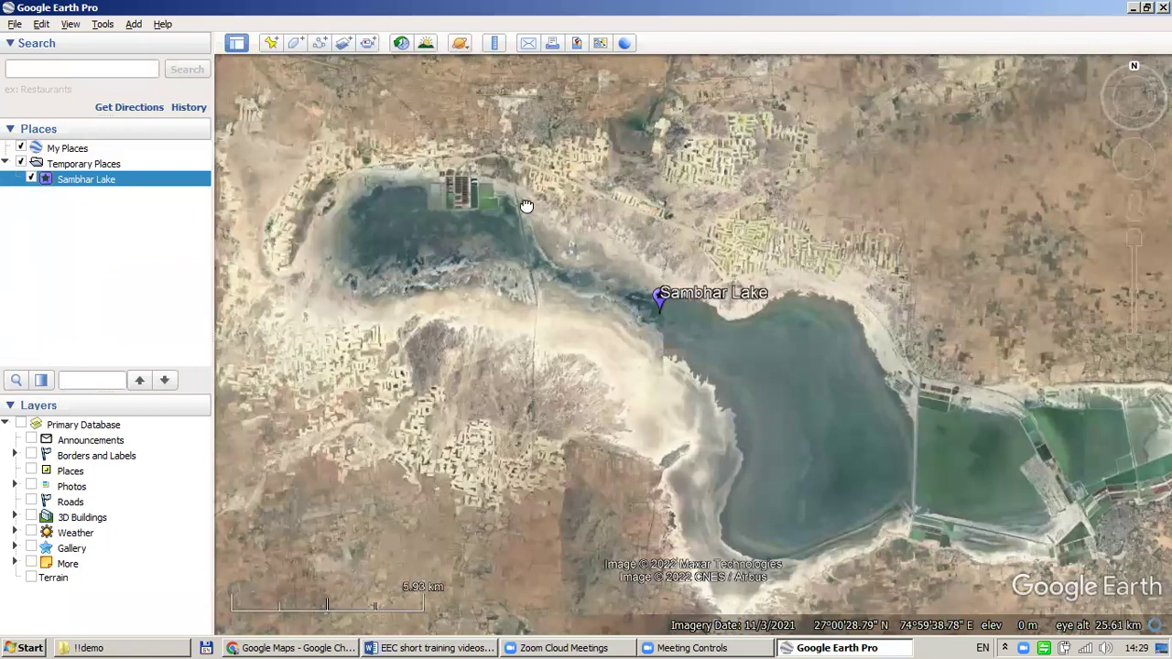
drag(523, 201, 563, 237)
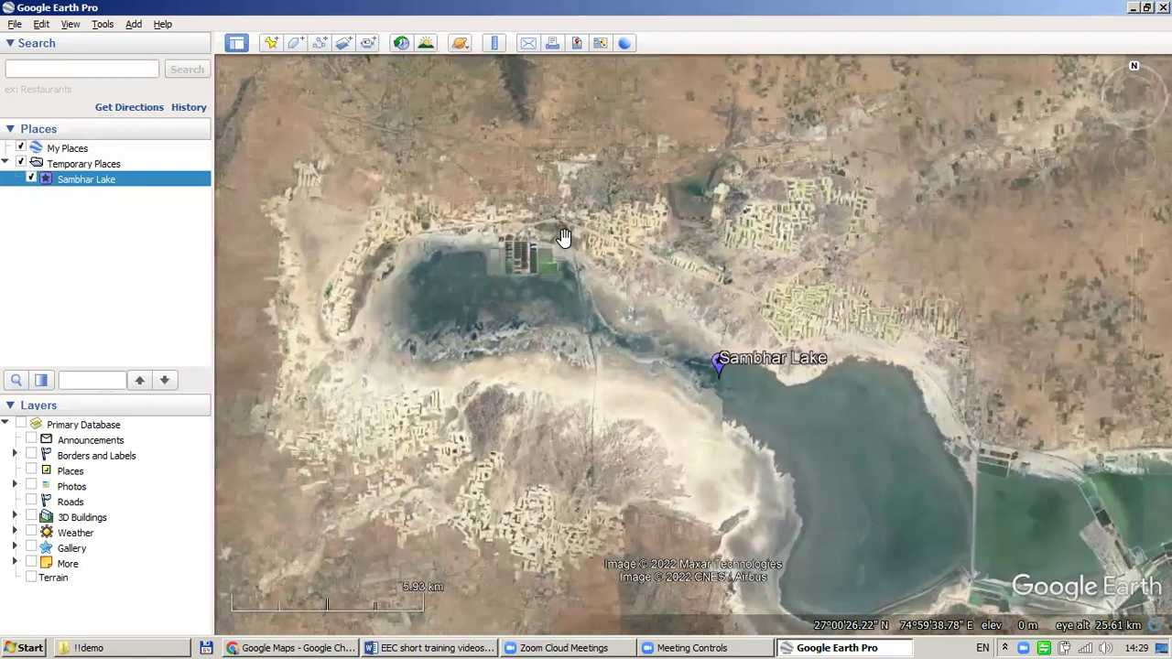
- Start a new polygon and zoom in on the salt pans north of the lake
click(294, 44)
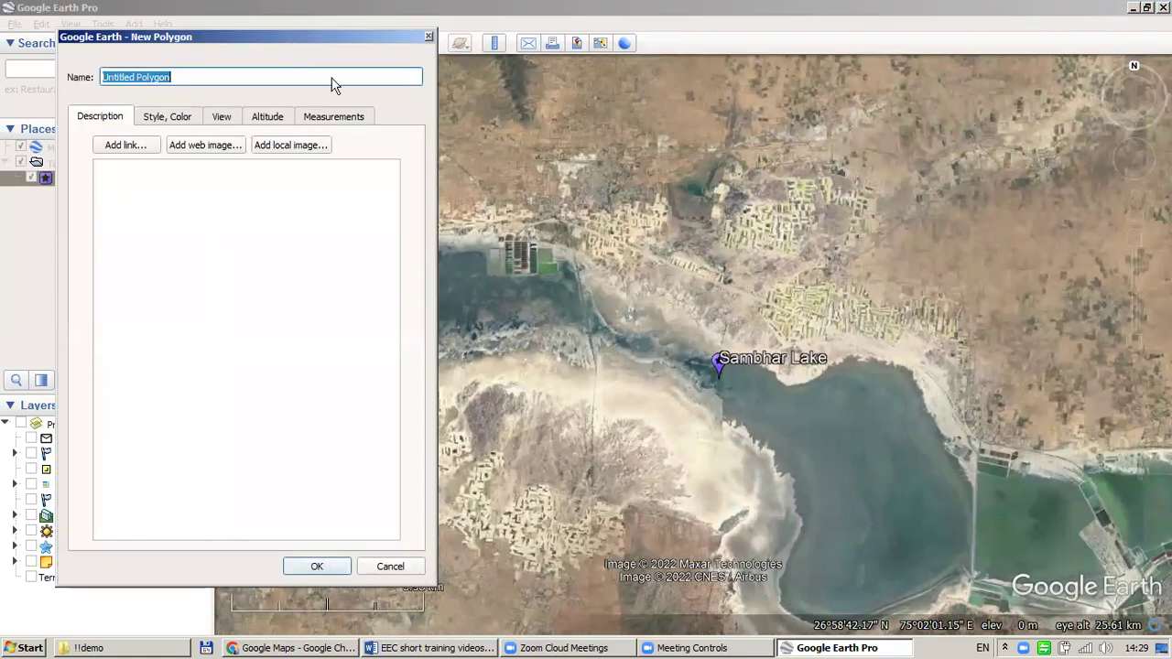
drag(299, 77, 267, 61)
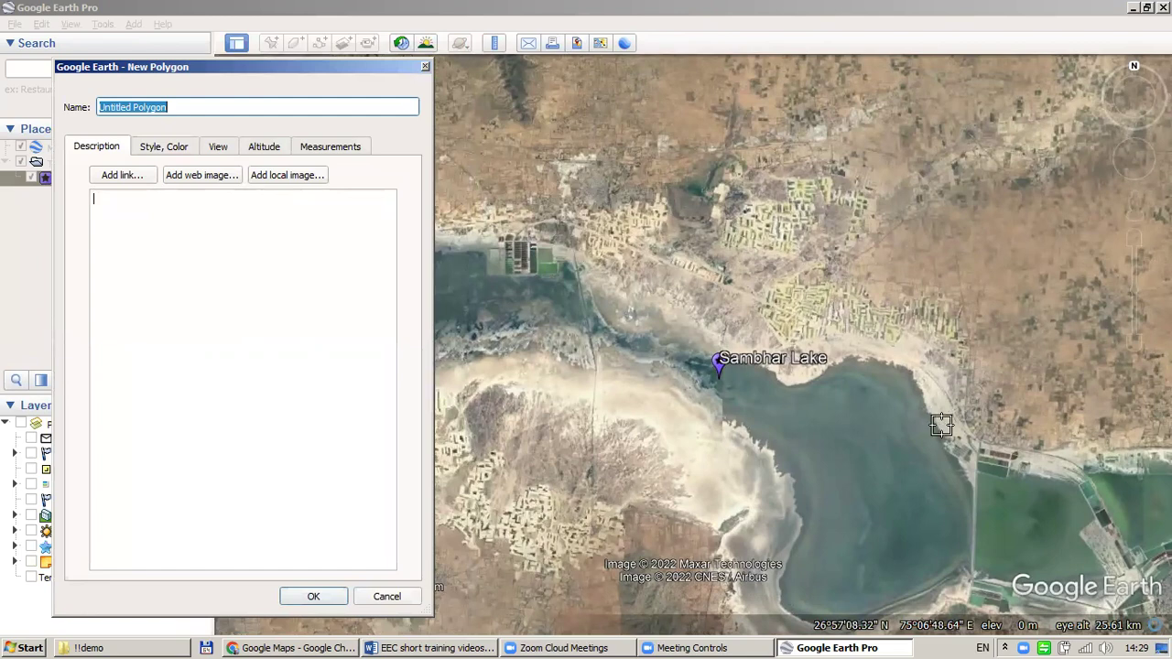
scroll(942, 423, up, 3)
scroll(824, 394, down, 3)
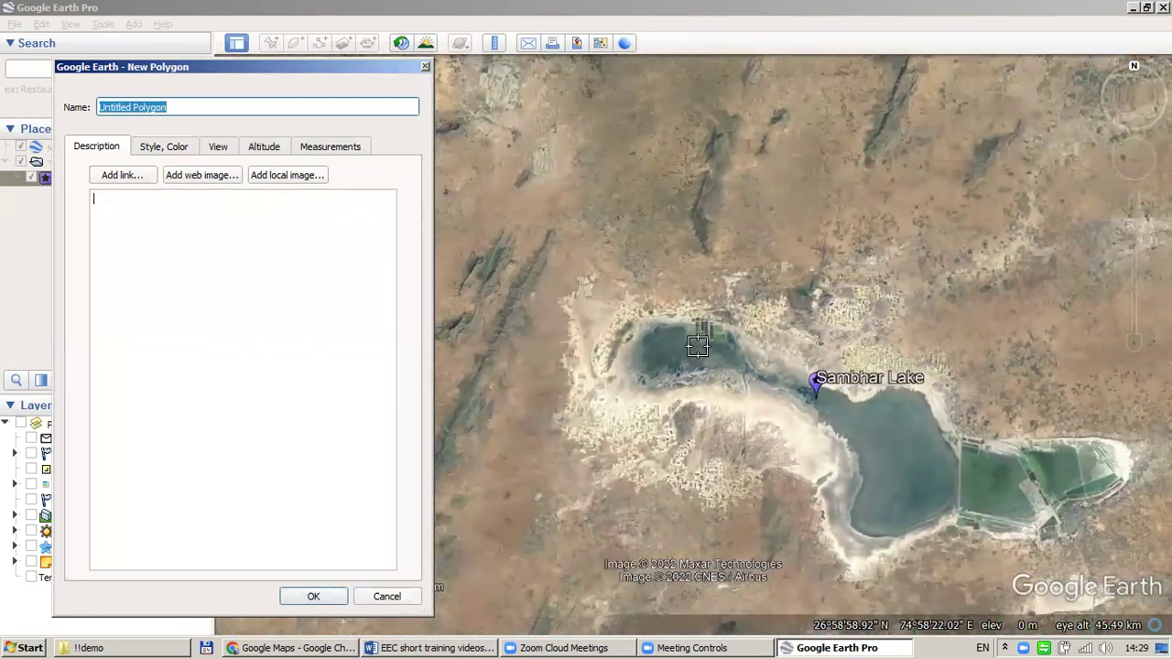
scroll(720, 339, up, 5)
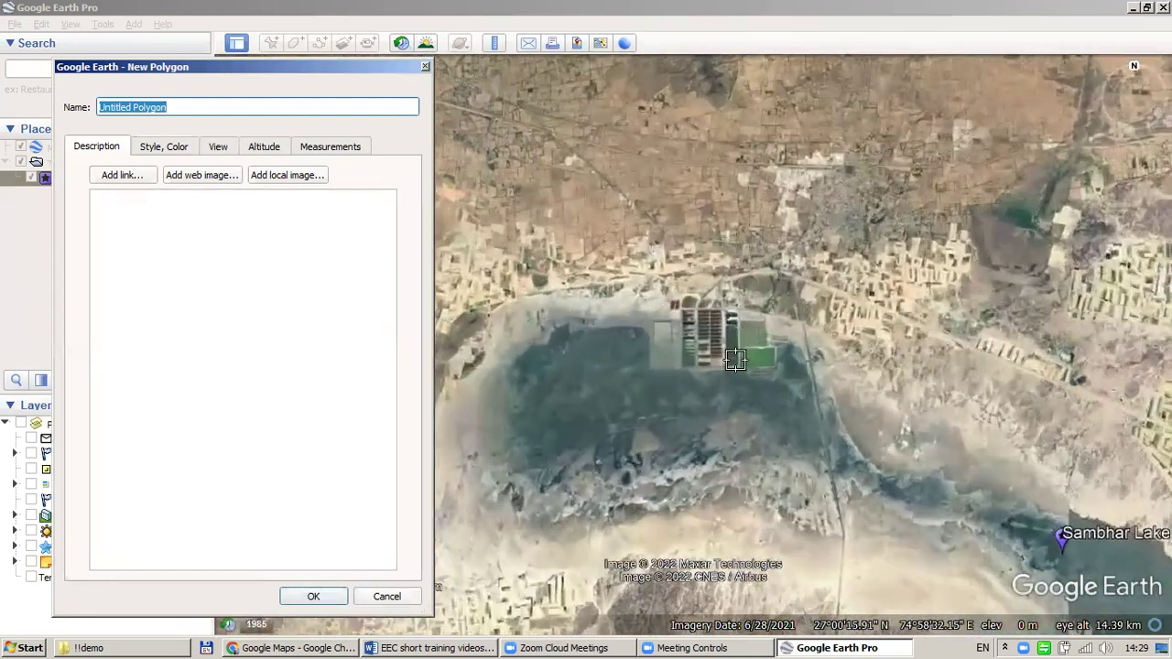
scroll(702, 350, up, 3)
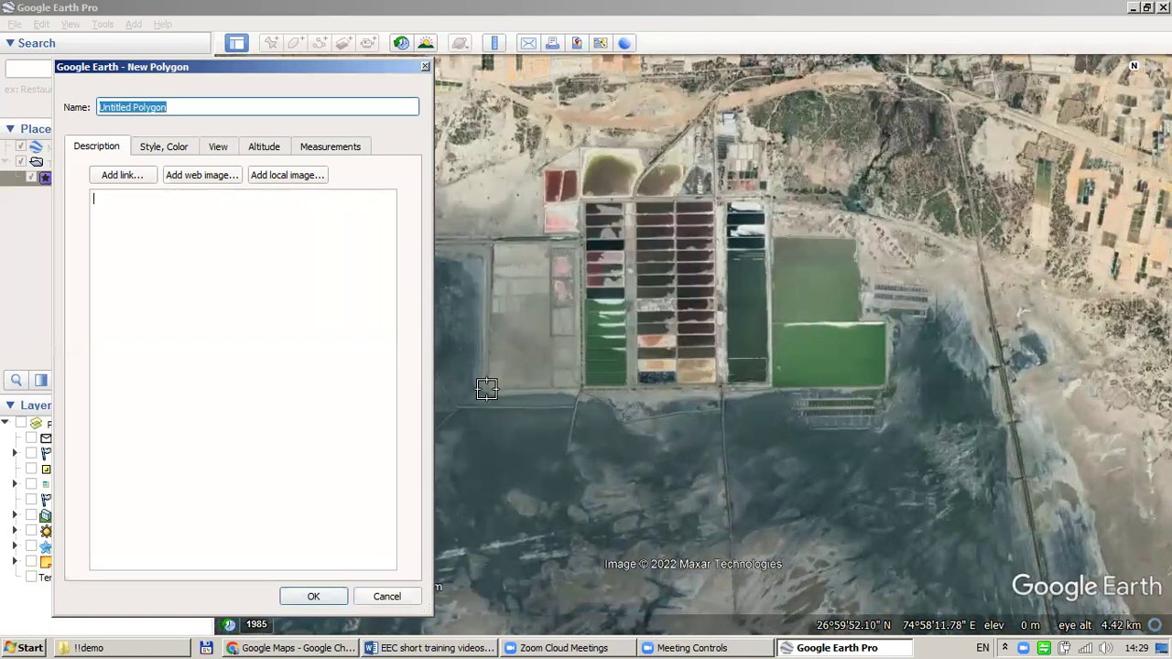
- Place three corners at the westernmost pond's bottom-left, top-left and top-right
click(488, 389)
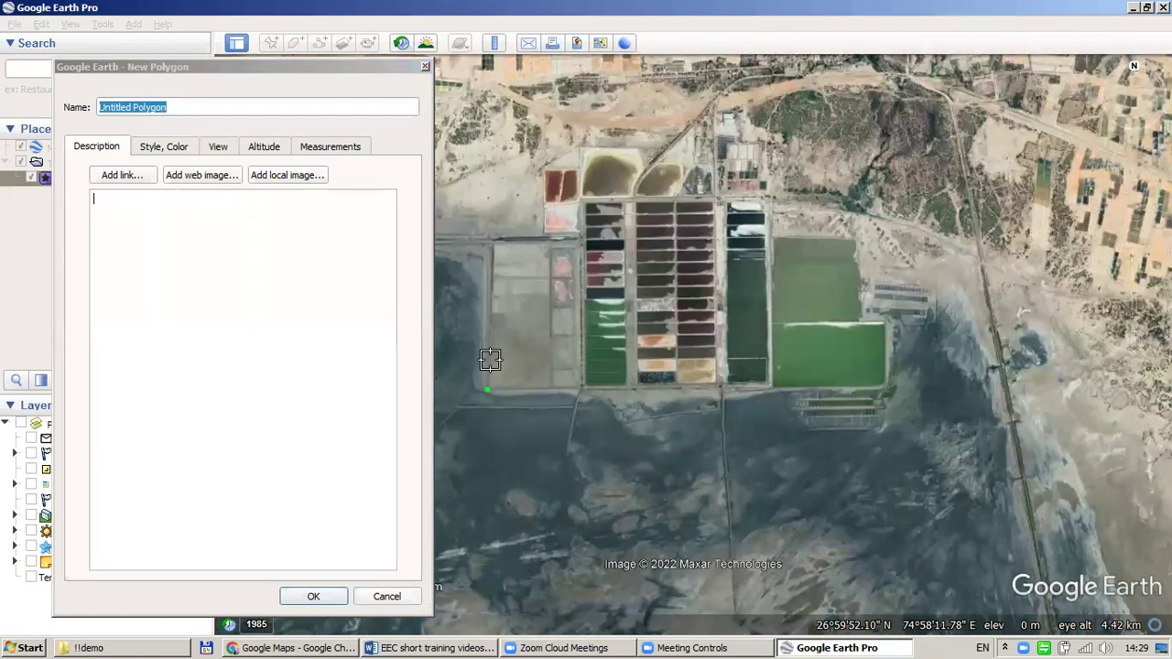
click(491, 239)
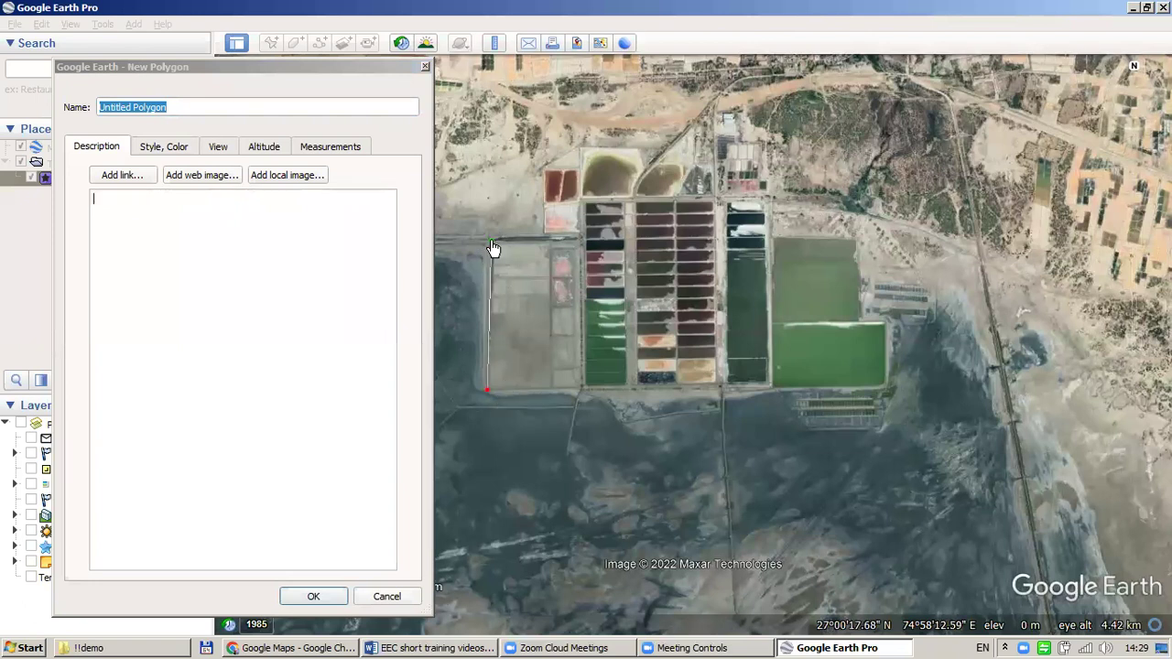
click(583, 240)
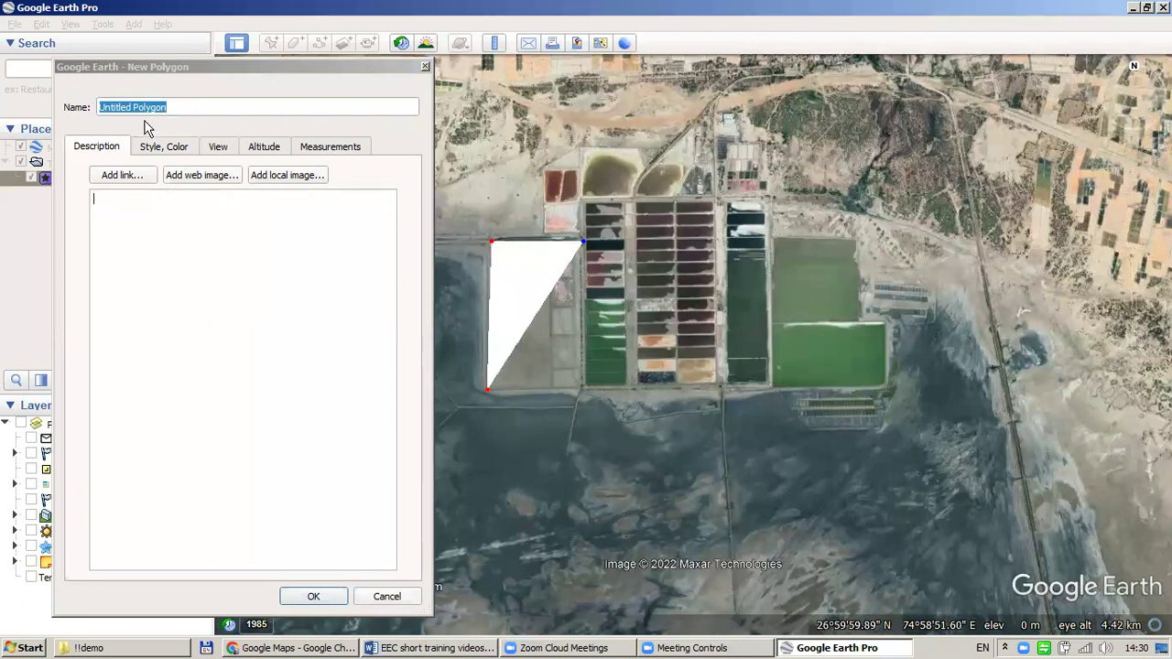
- Name the polygon 'Salt production area', fixing the capital S and the missing space
click(177, 66)
click(200, 104)
drag(199, 104, 71, 103)
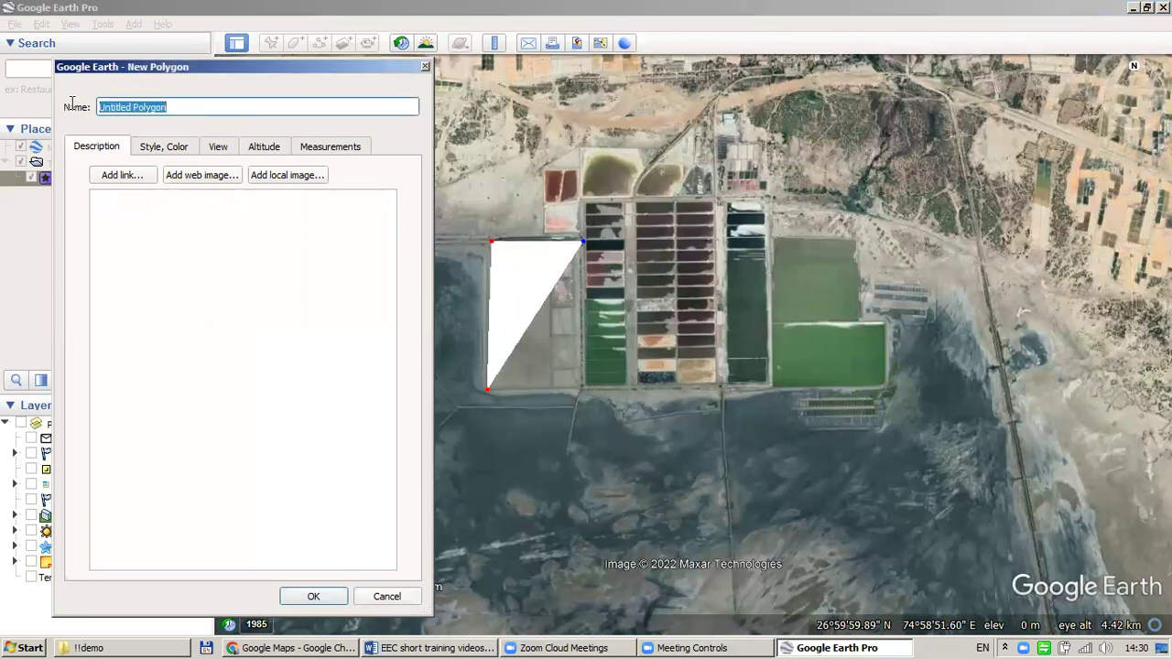
text(salt produc)
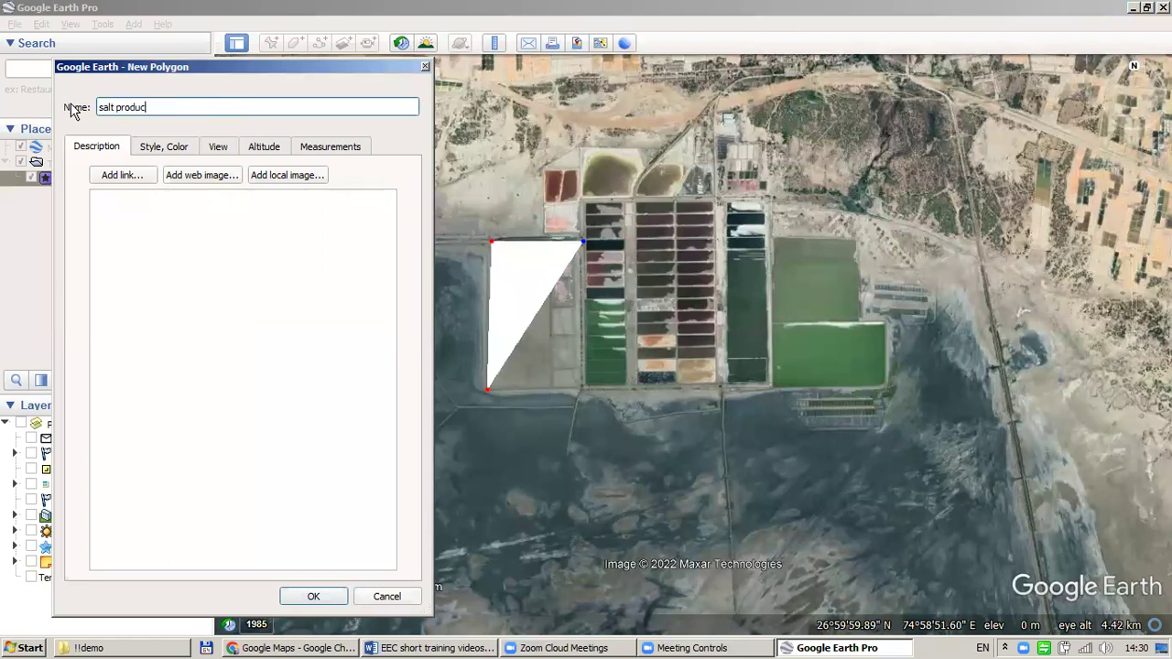
text(tionarea)
key(BackSpace)
text(S)
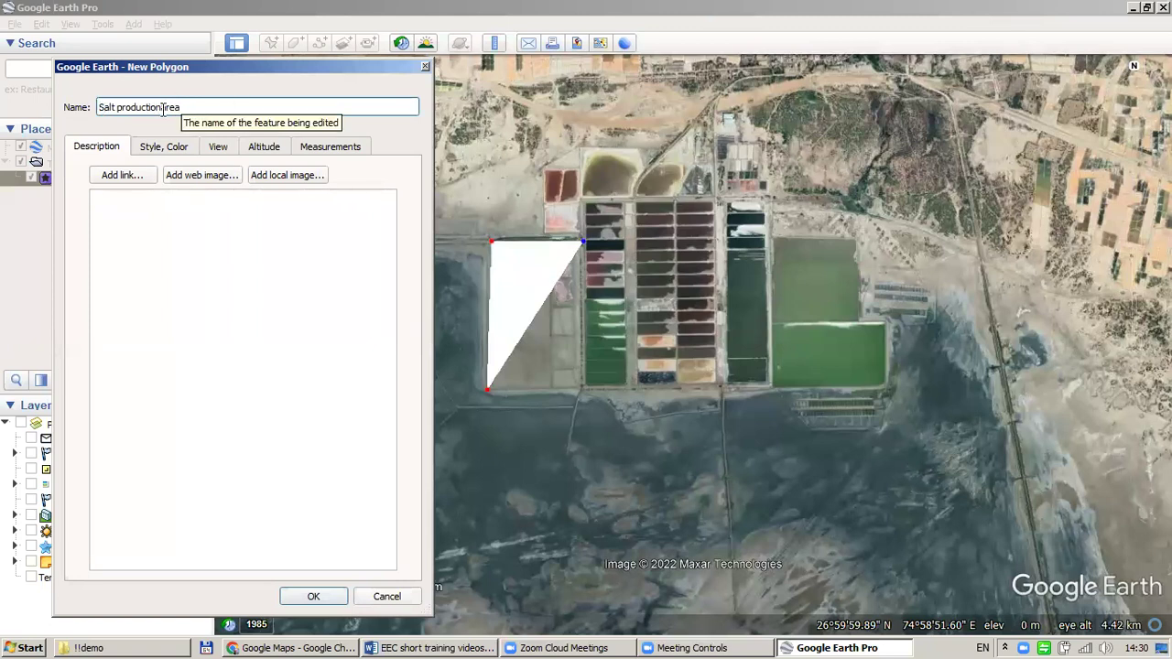
click(163, 108)
click(280, 230)
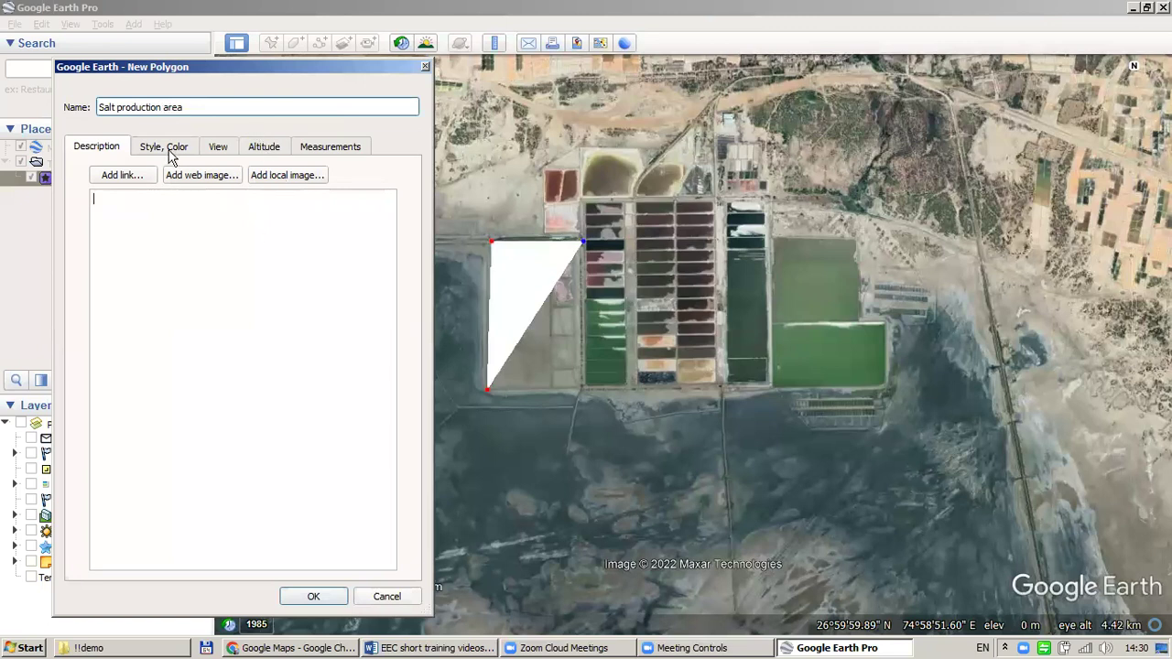
- Style the polygon as an unfilled yellow outline of width 2.2 and save it
click(167, 151)
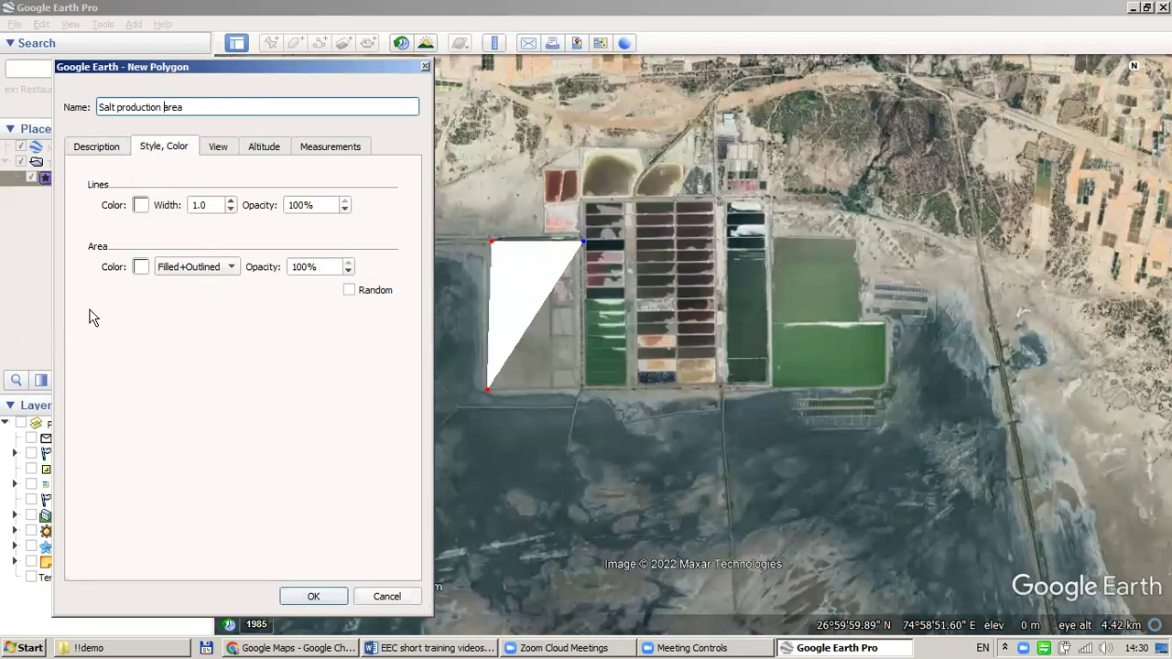
click(231, 268)
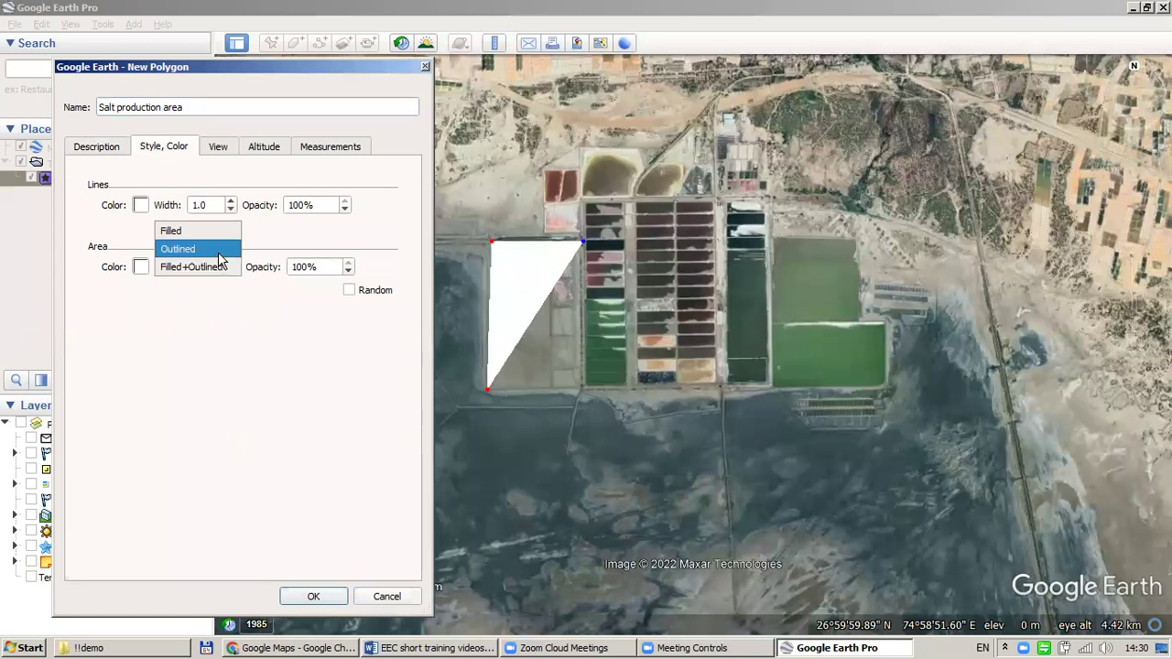
click(183, 249)
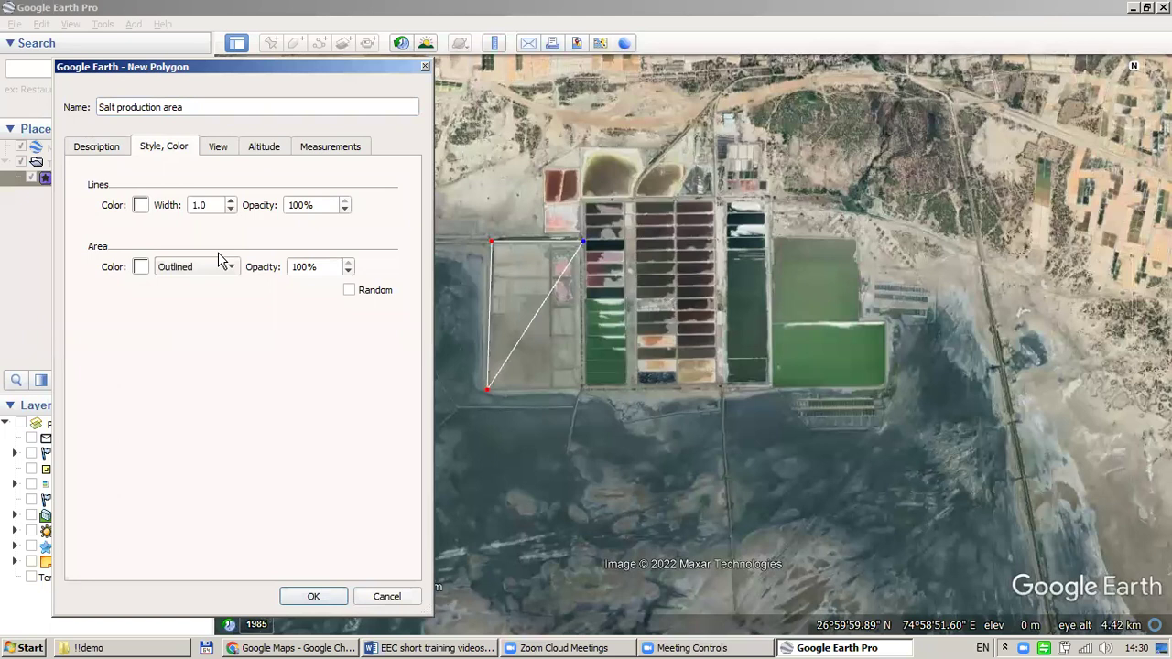
click(229, 202)
click(229, 201)
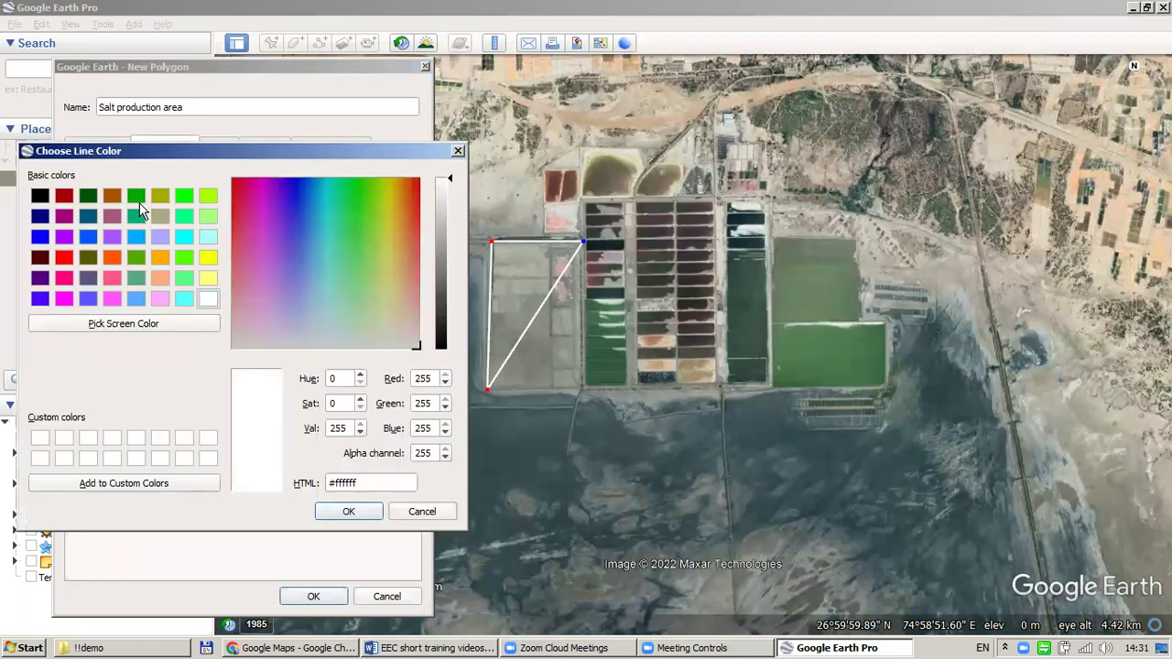
click(209, 258)
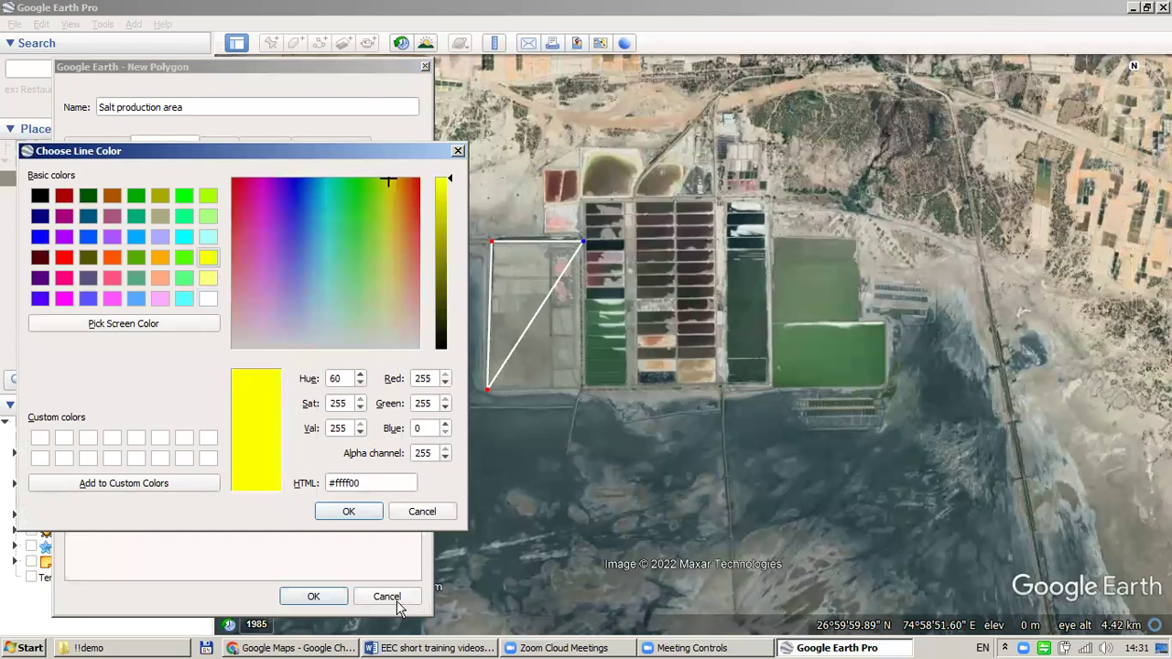
click(346, 514)
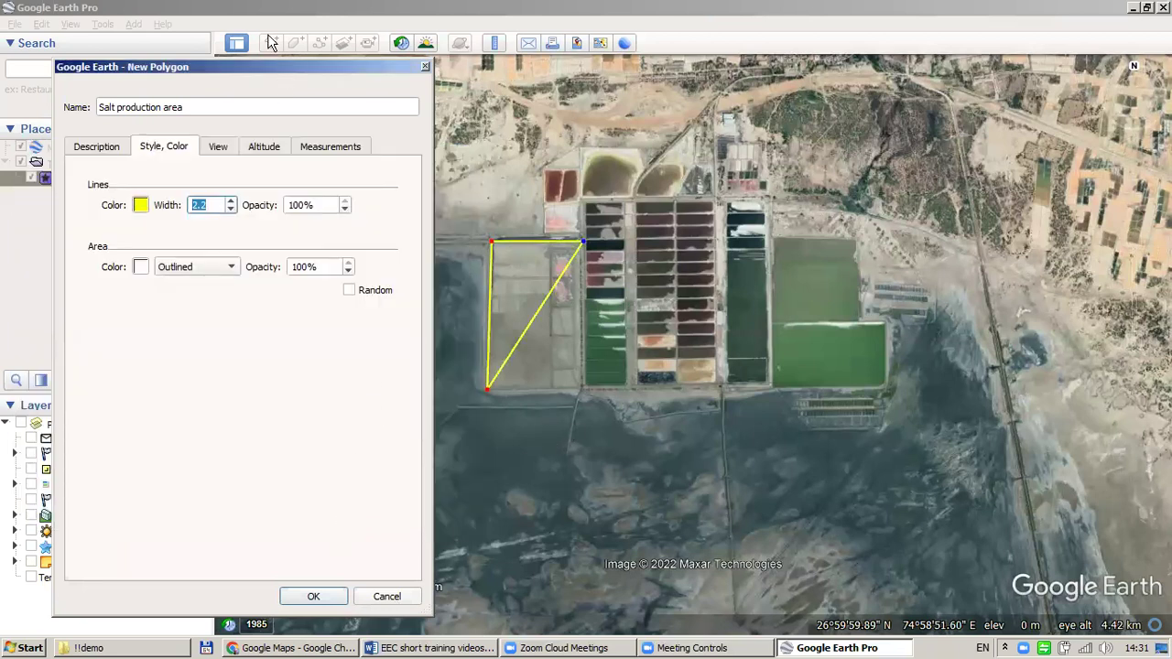
drag(282, 69, 269, 36)
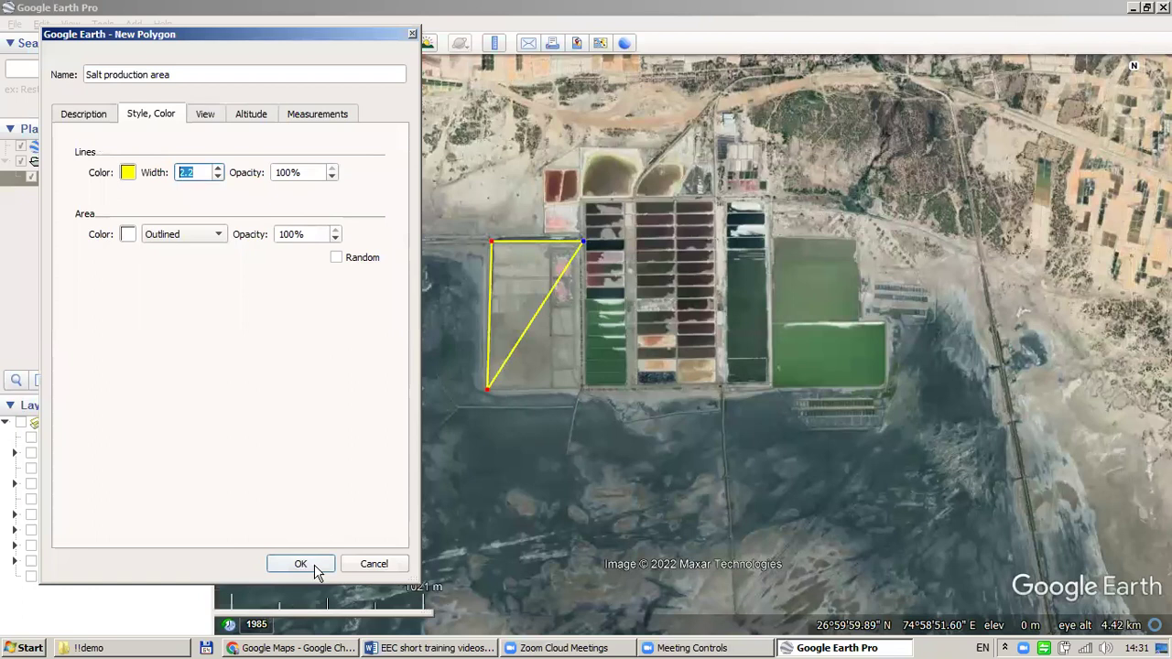
click(316, 570)
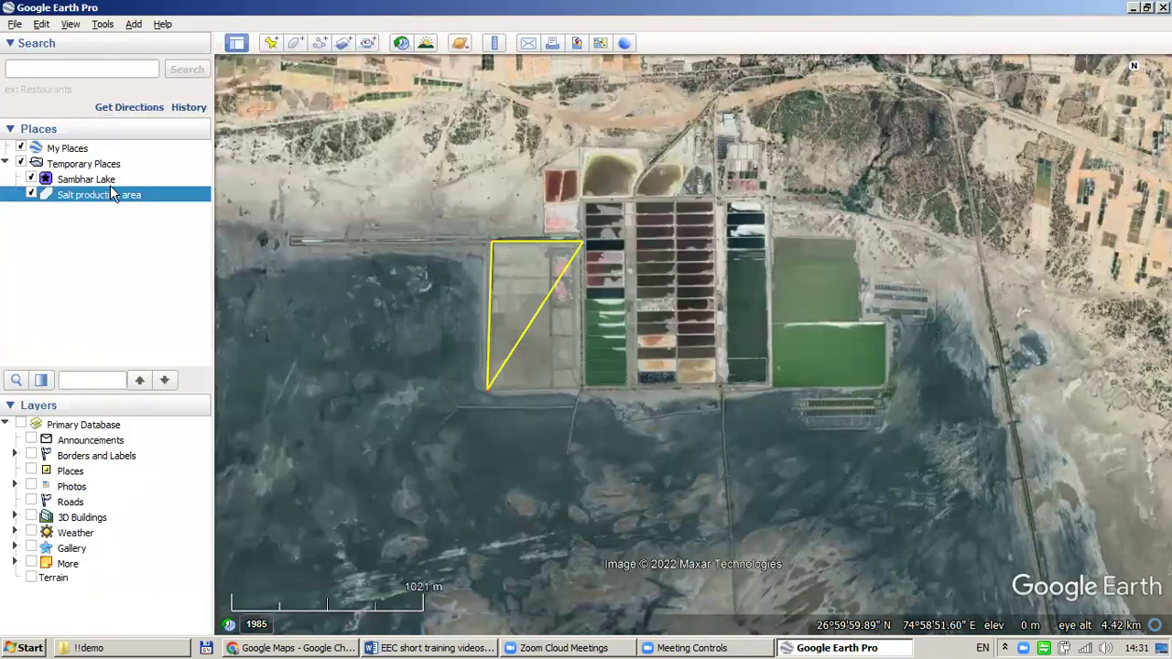
- Reopen the Salt production area polygon's Properties from the Places list
click(108, 182)
click(99, 197)
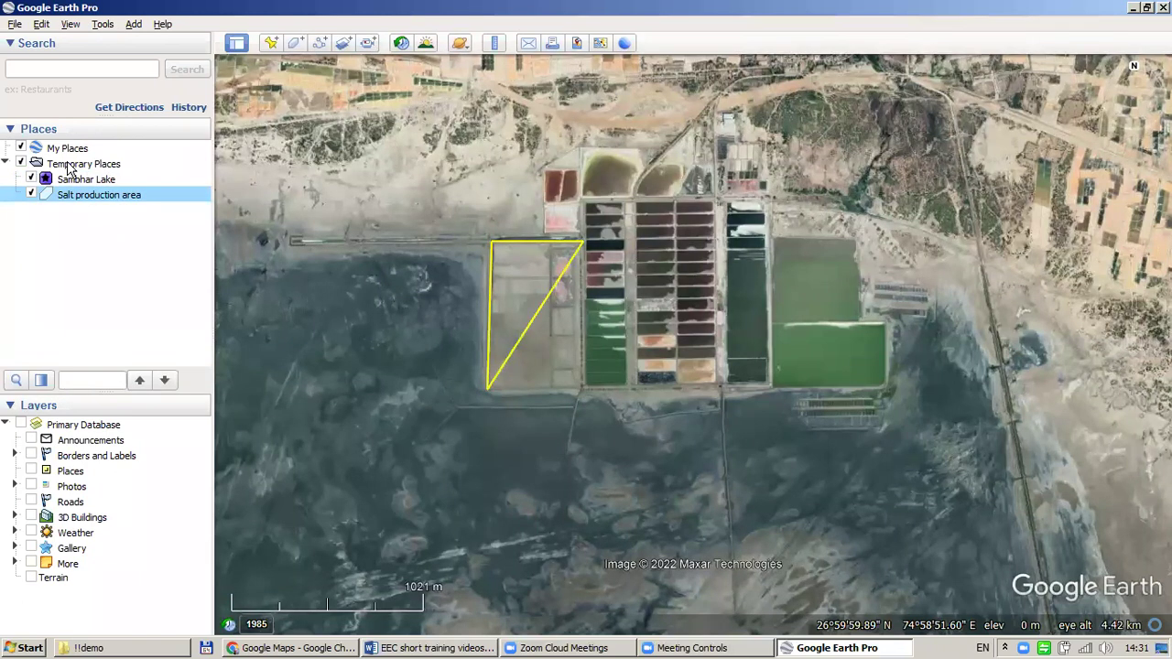
right_click(112, 200)
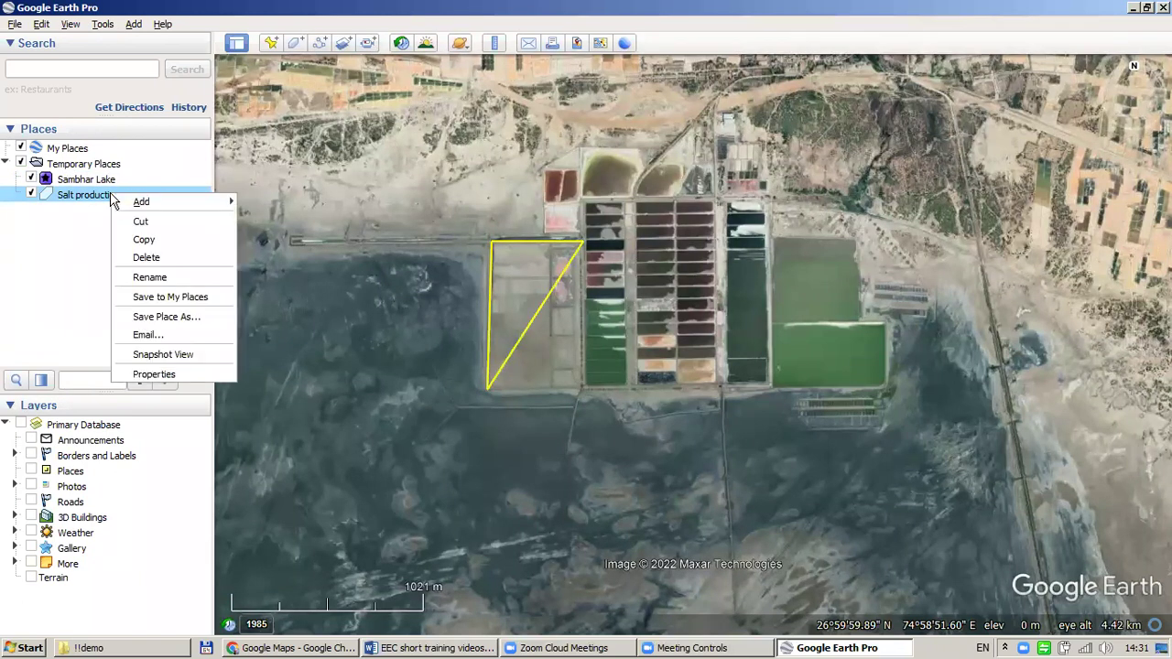
click(154, 374)
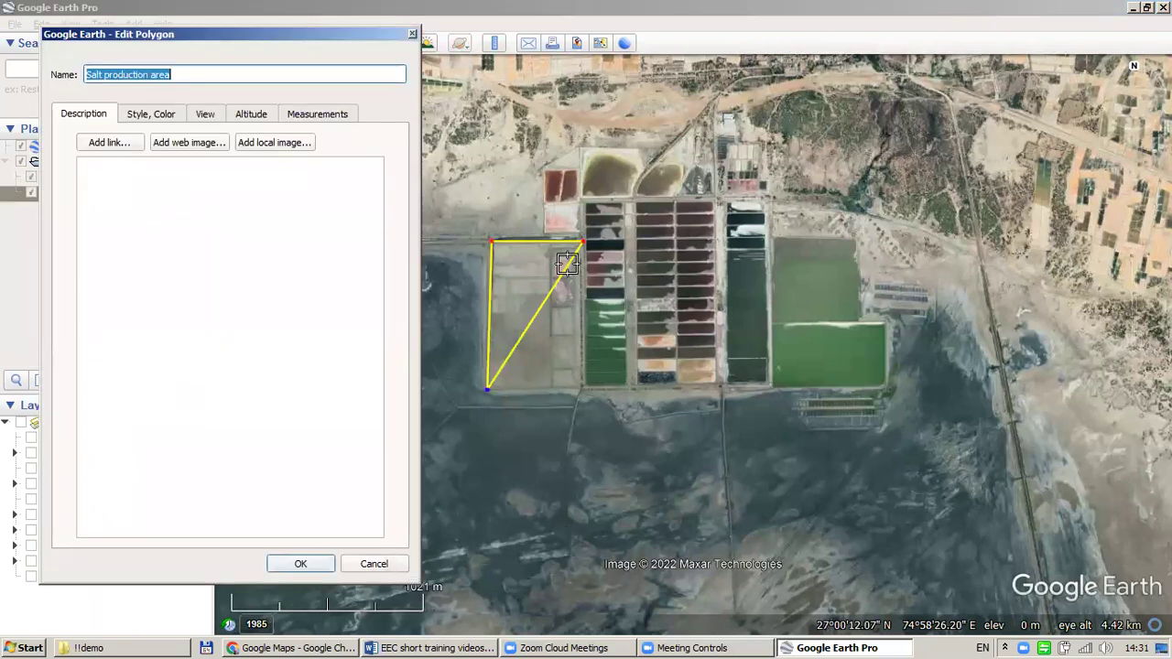
- Add a new corner partway along the polygon's diagonal edge
scroll(570, 245, down, 2)
scroll(572, 243, up, 2)
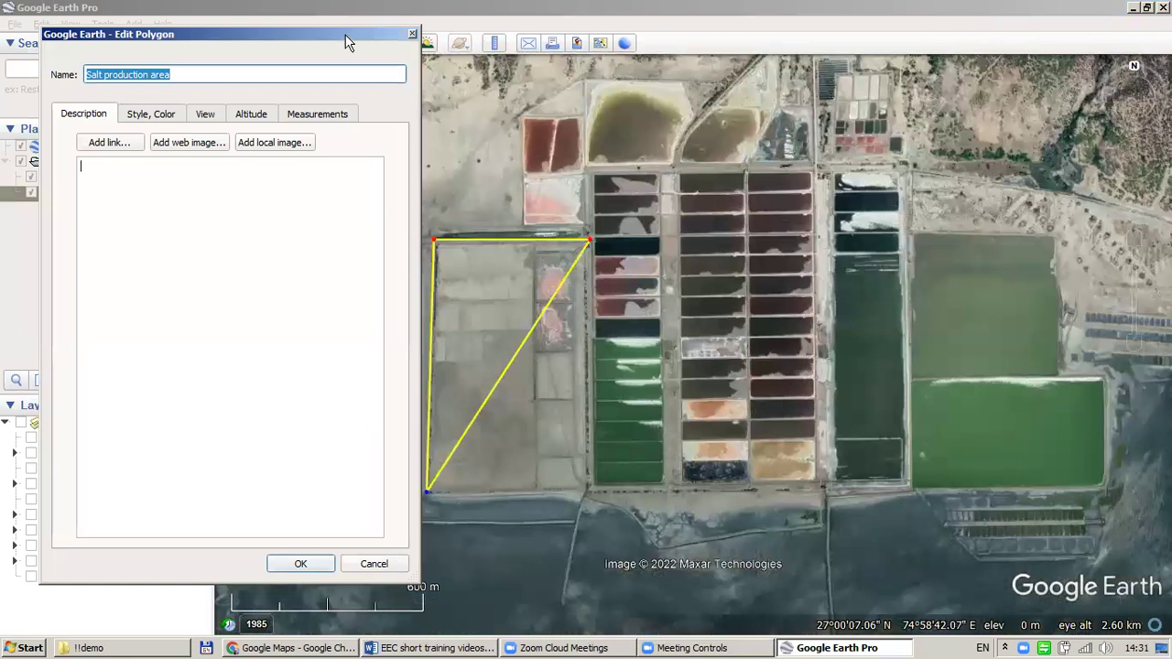
drag(346, 43, 322, 85)
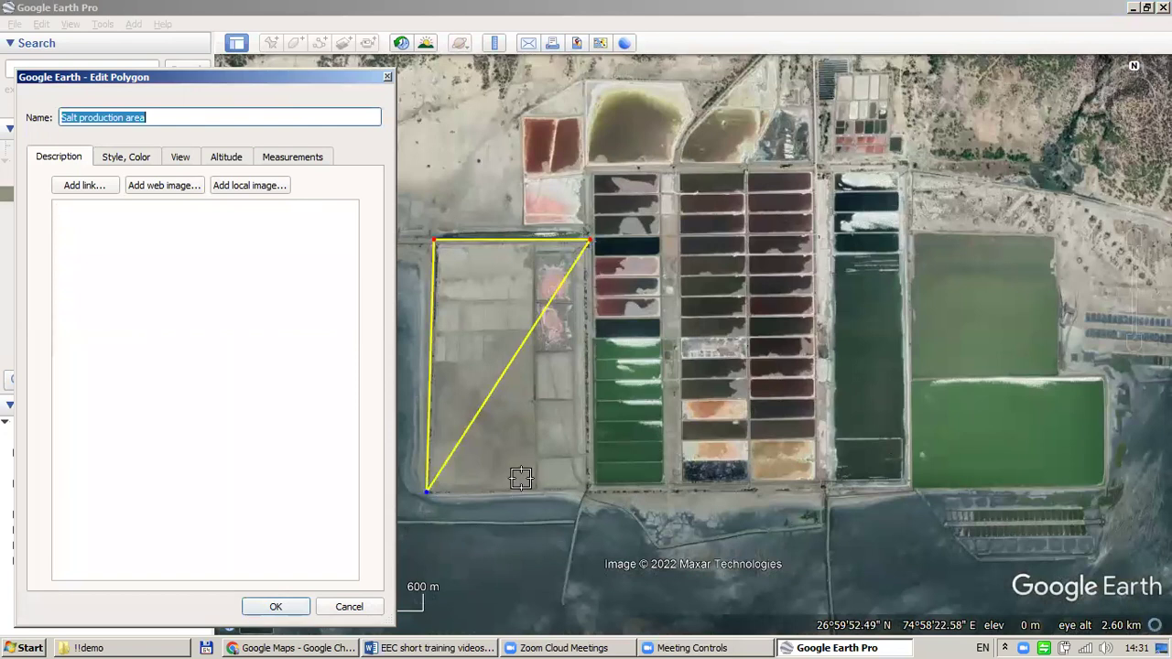
click(525, 408)
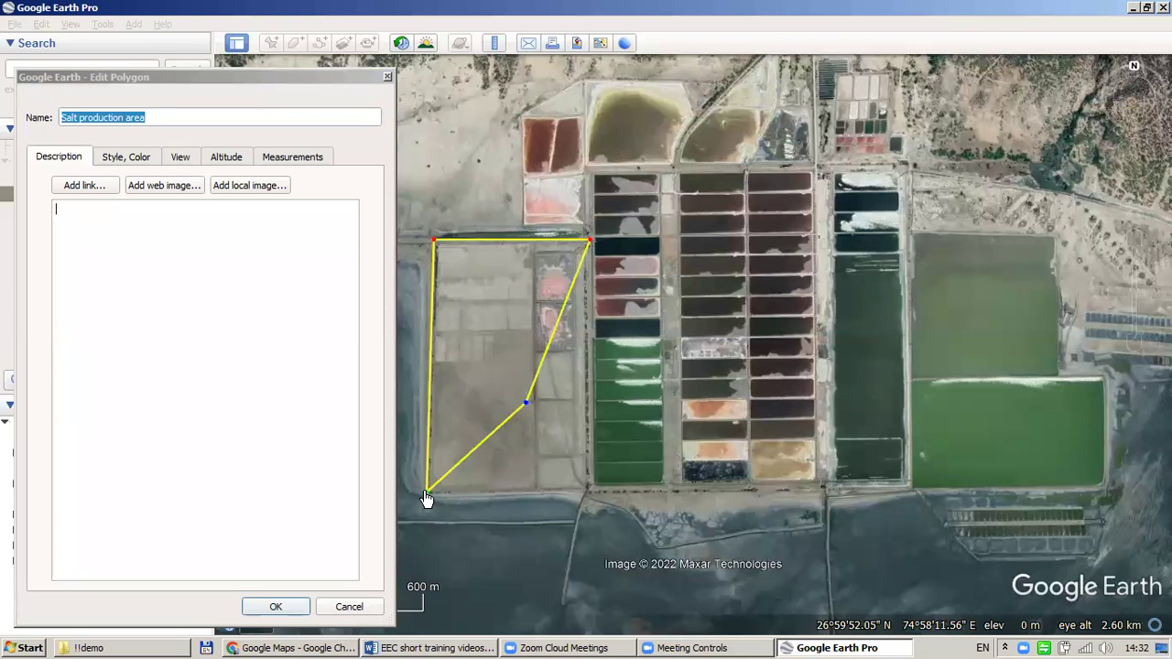
- Extend the outline east along the southern dike to the green pond's bottom-right corner
drag(529, 408, 591, 492)
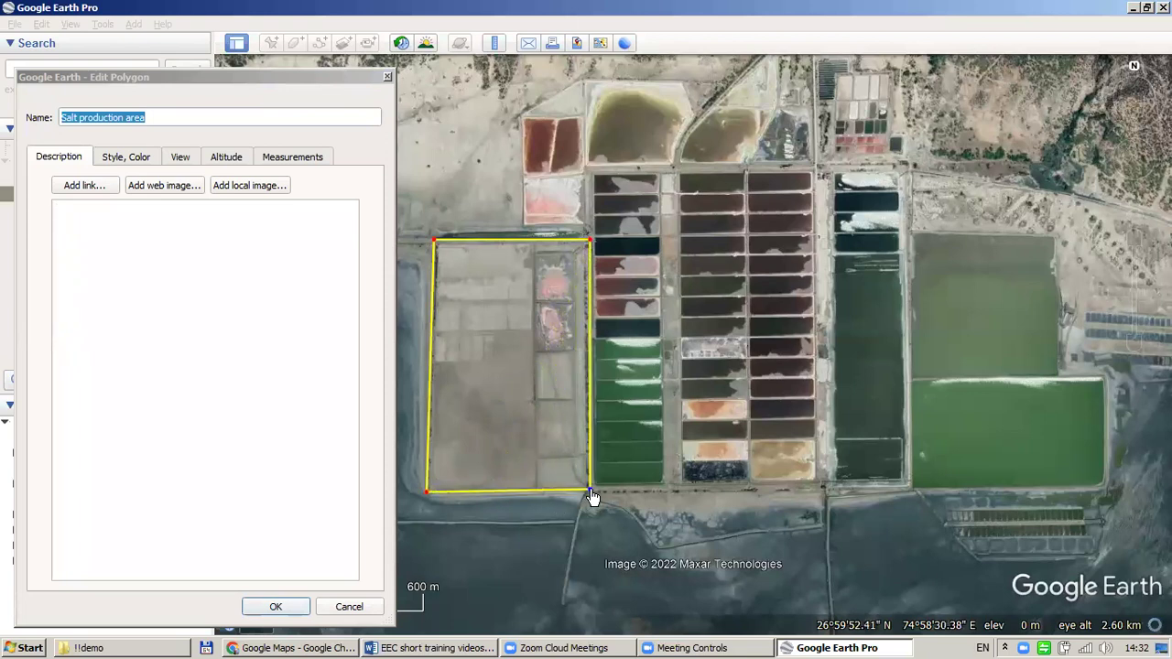
click(591, 408)
drag(593, 419, 821, 490)
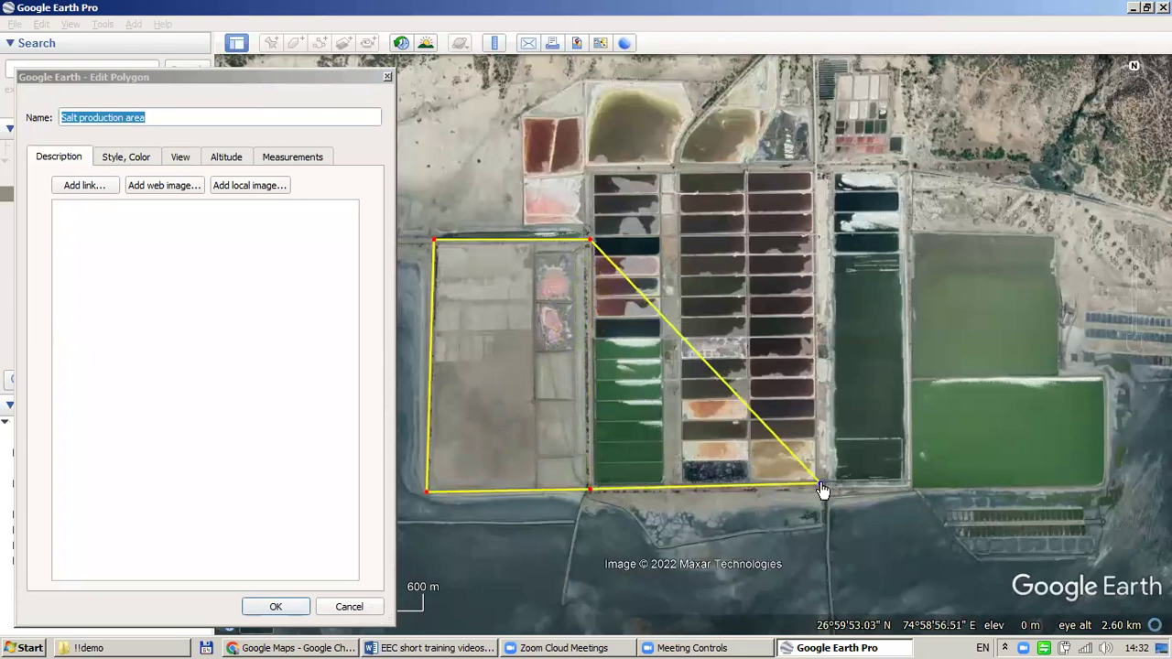
click(911, 489)
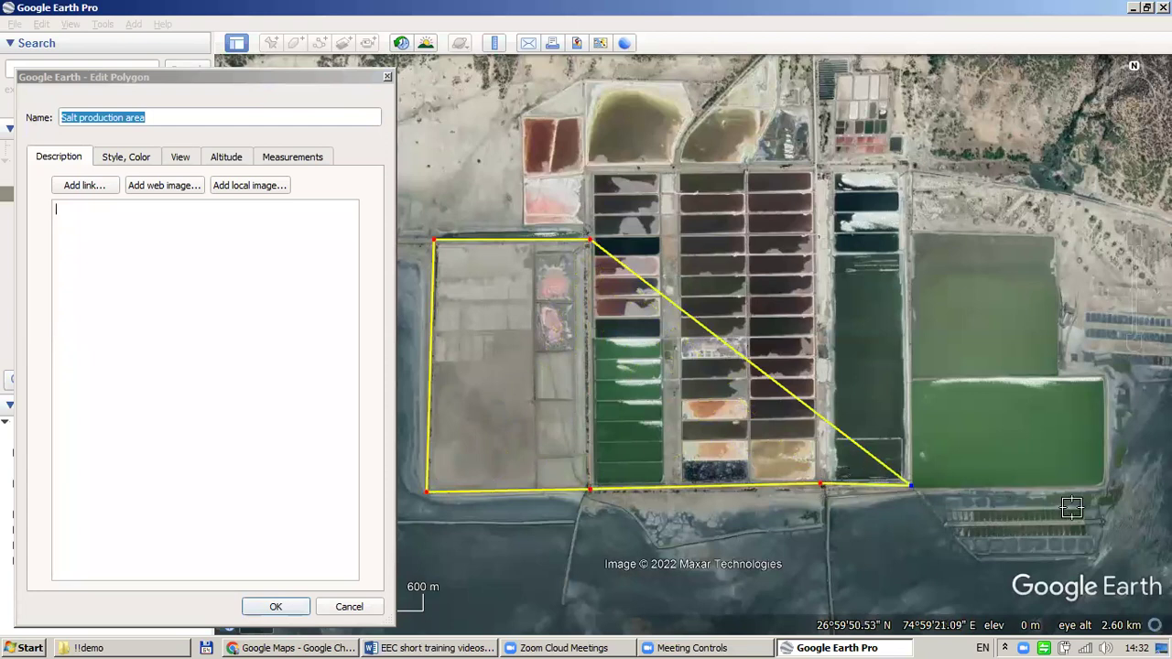
click(1103, 486)
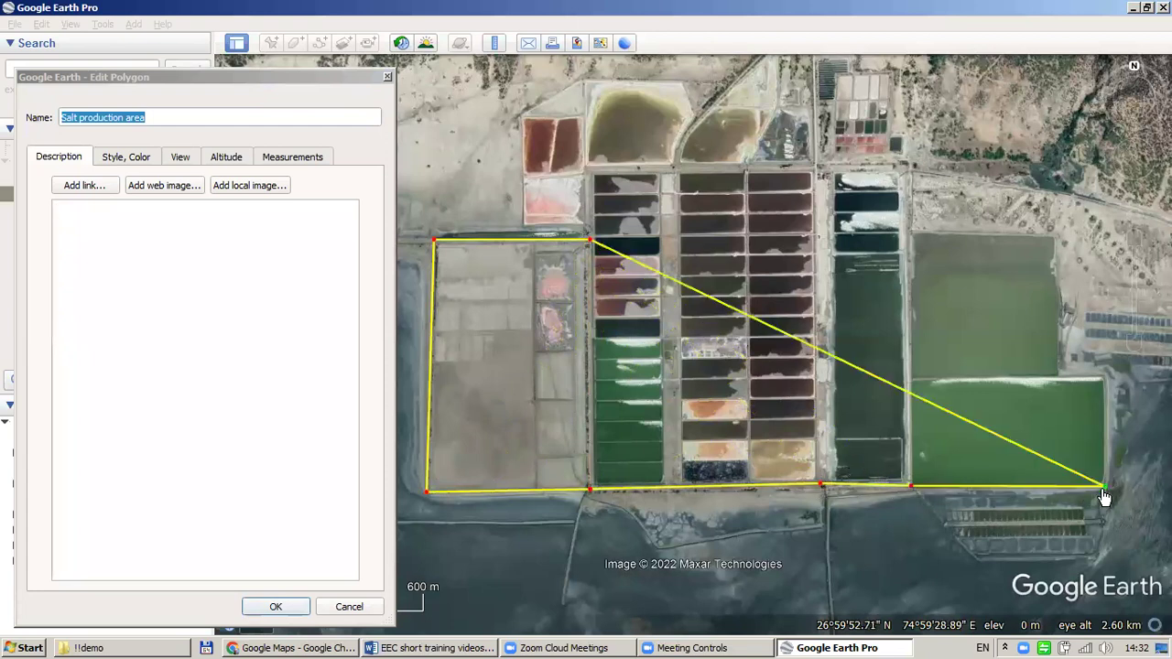
- Add an extra vertex near the top-left corner and move it onto the left edge
click(433, 241)
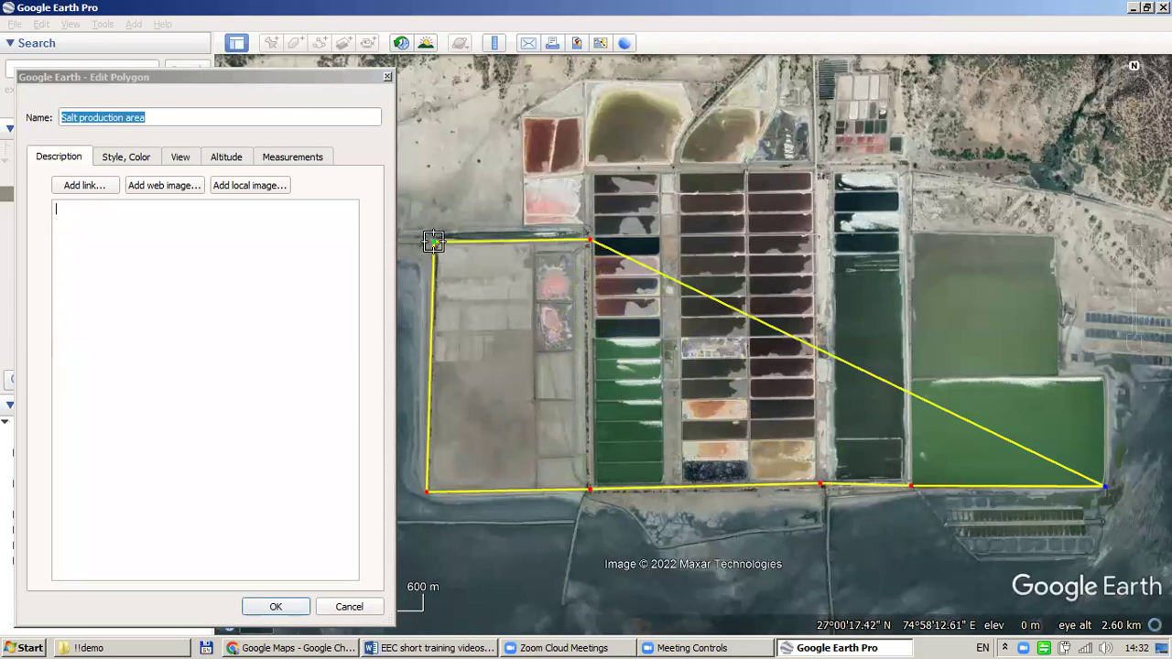
click(473, 191)
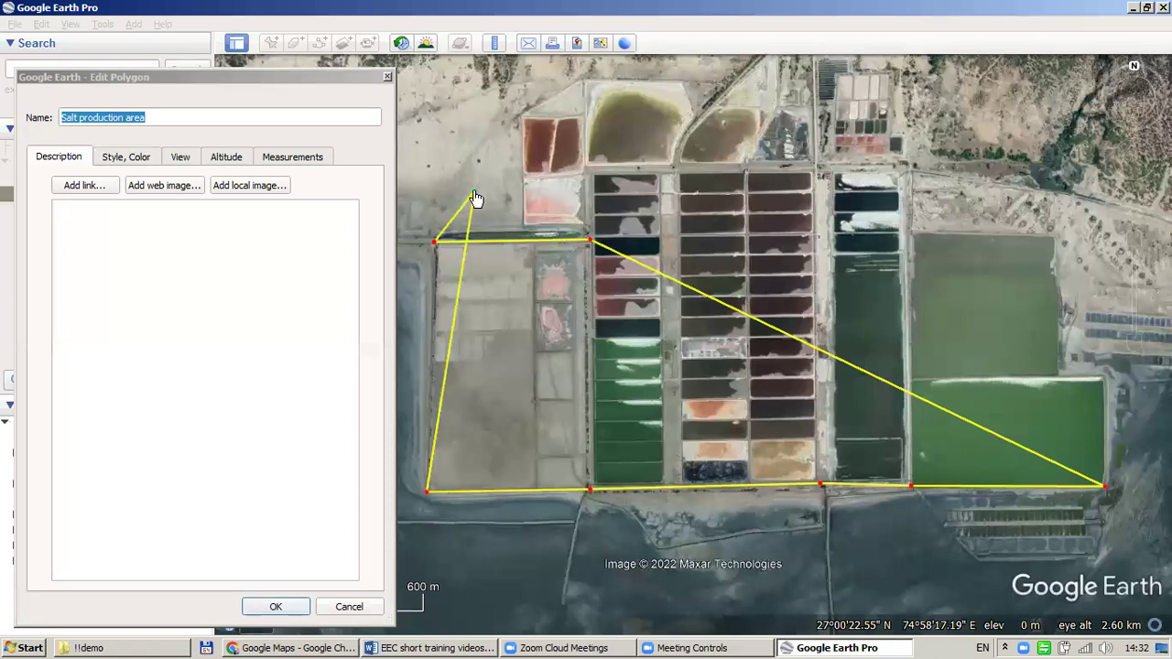
drag(473, 190, 432, 288)
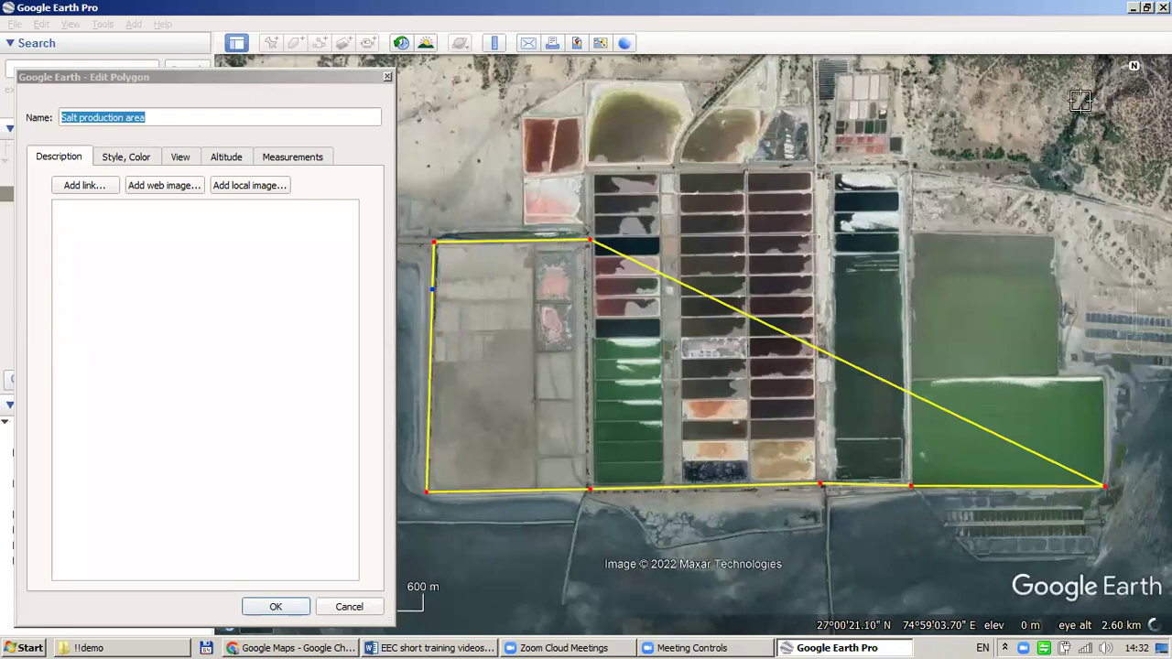
click(1104, 490)
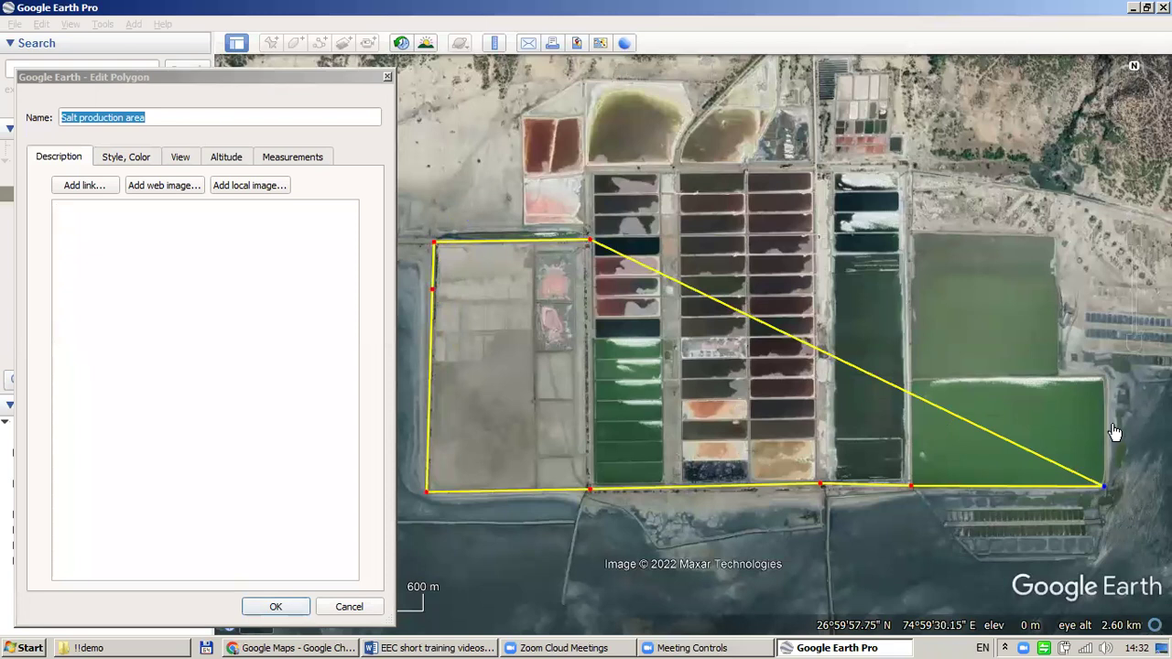
- Trace the green ponds' stepped east side and the pans' top edge with new corners
click(1103, 378)
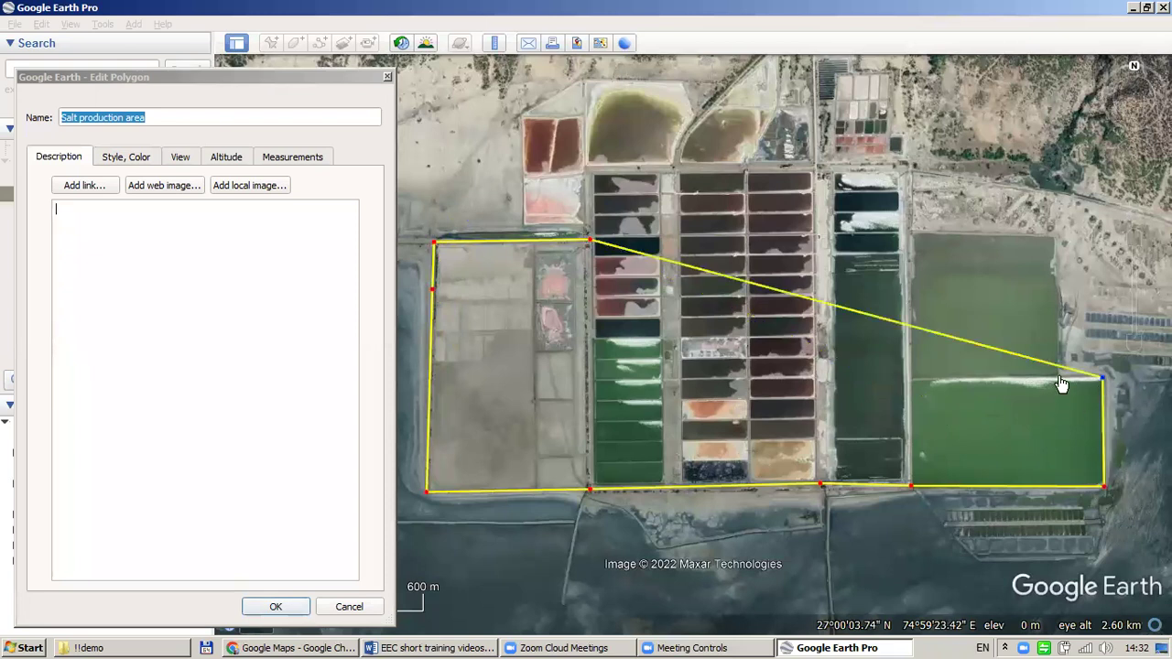
click(1059, 376)
click(1051, 240)
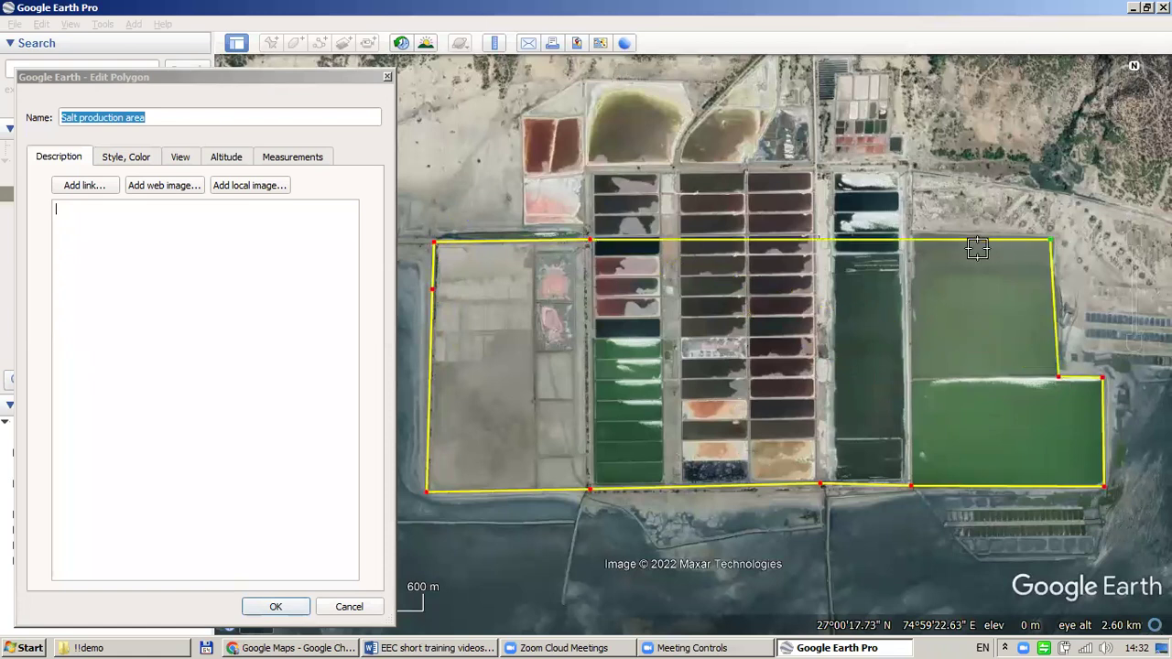
click(907, 228)
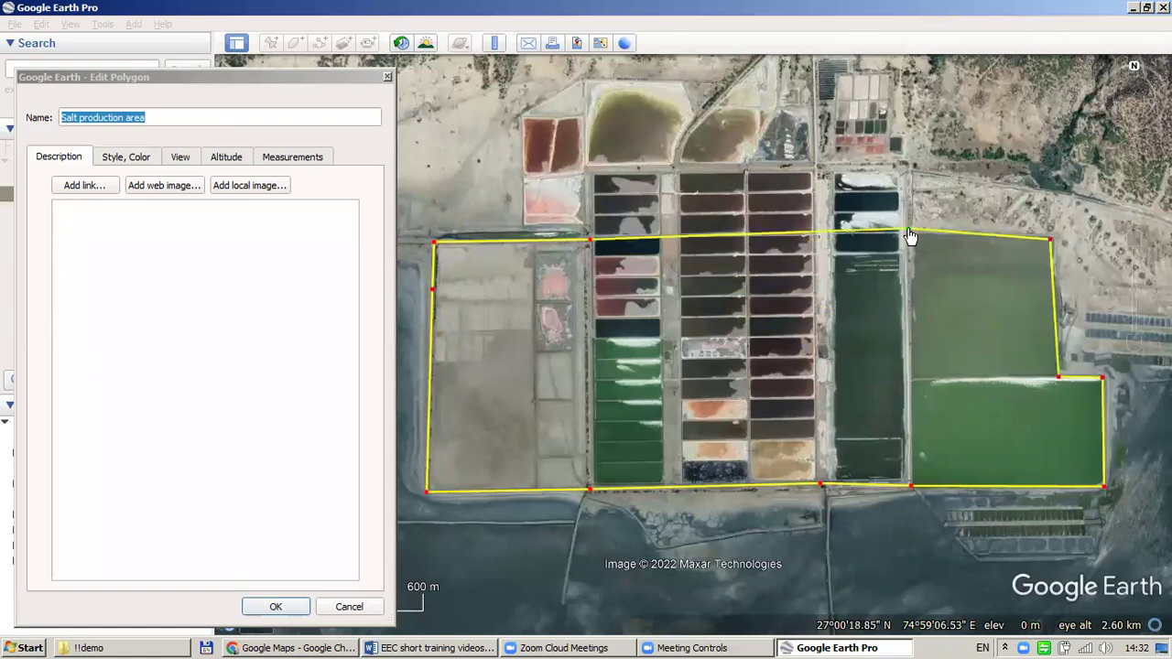
click(897, 165)
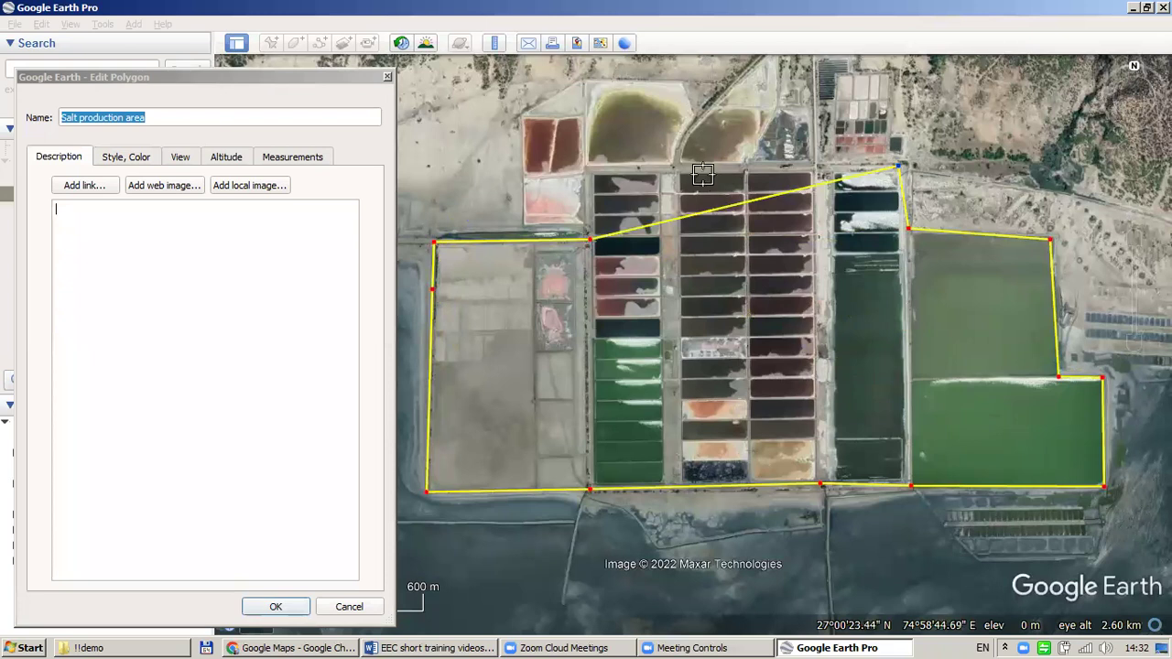
click(584, 172)
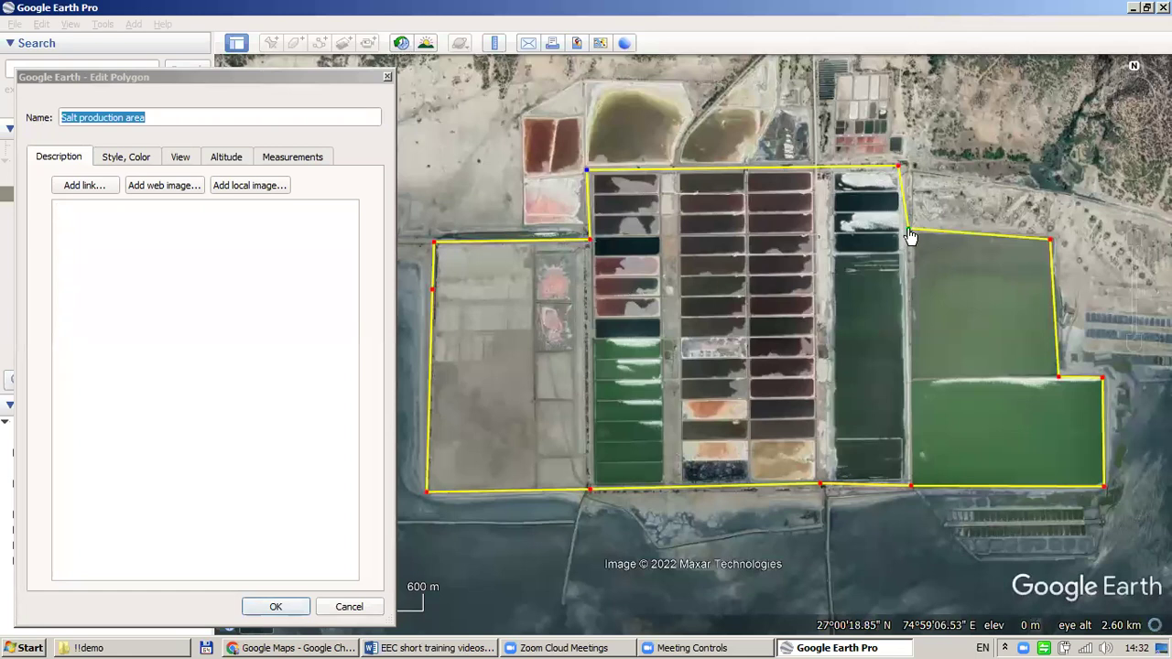
drag(908, 231, 903, 233)
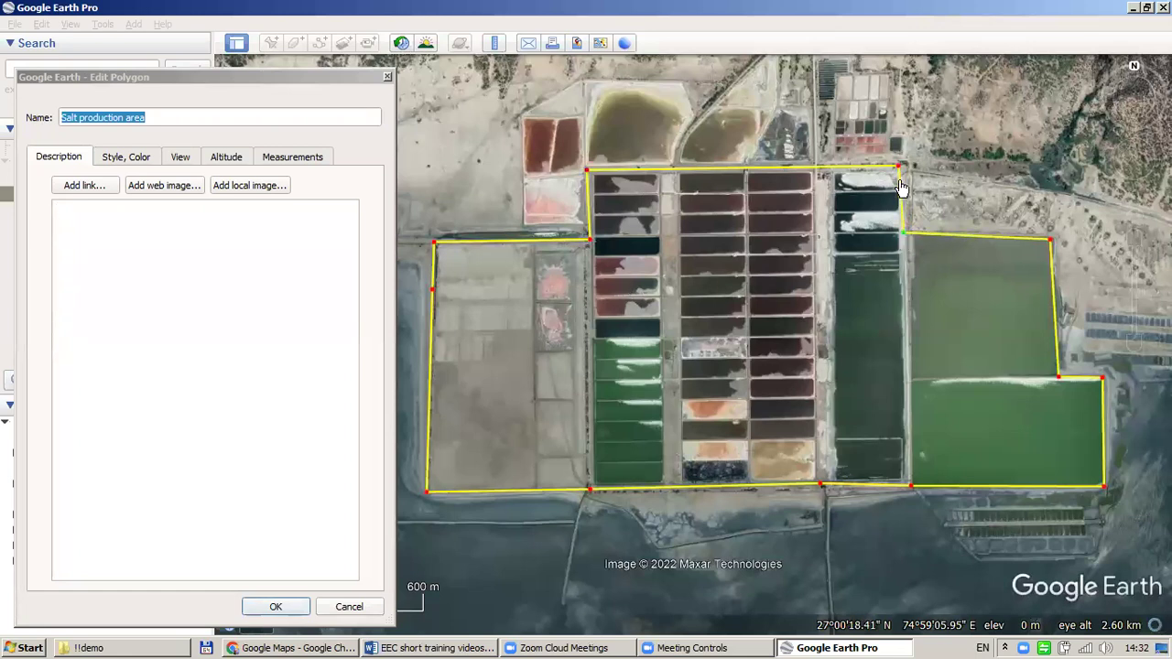
drag(899, 168, 903, 167)
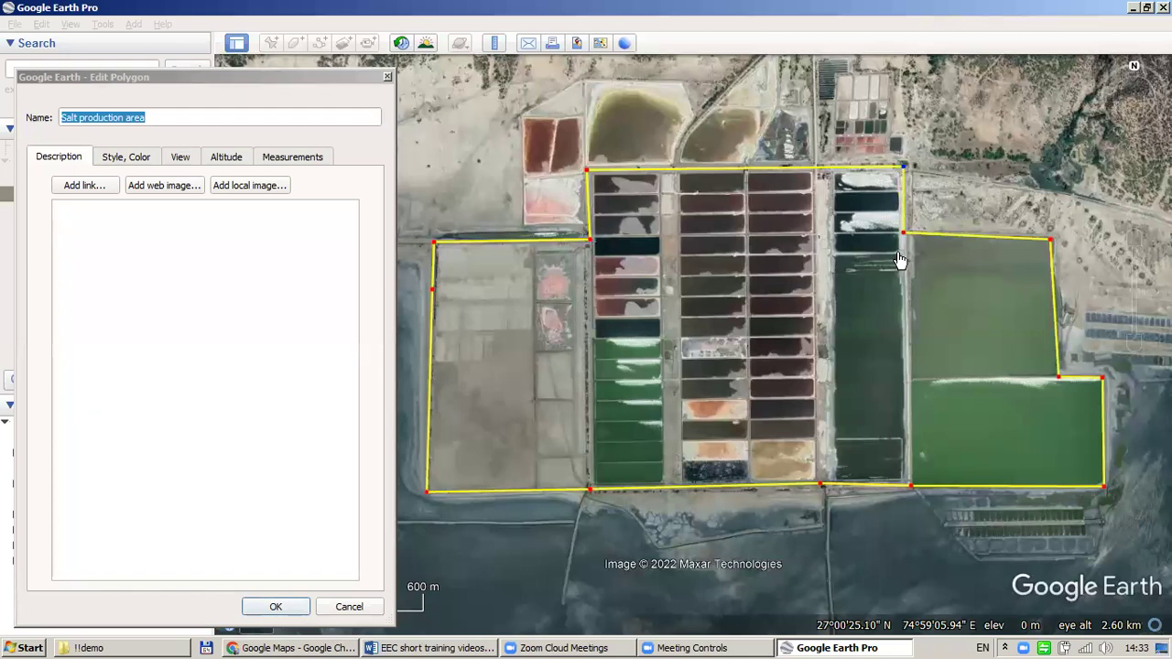
- Refine the corner where the dike meets the pond so it sits on the dike's edge
scroll(921, 245, down, 3)
scroll(919, 247, up, 8)
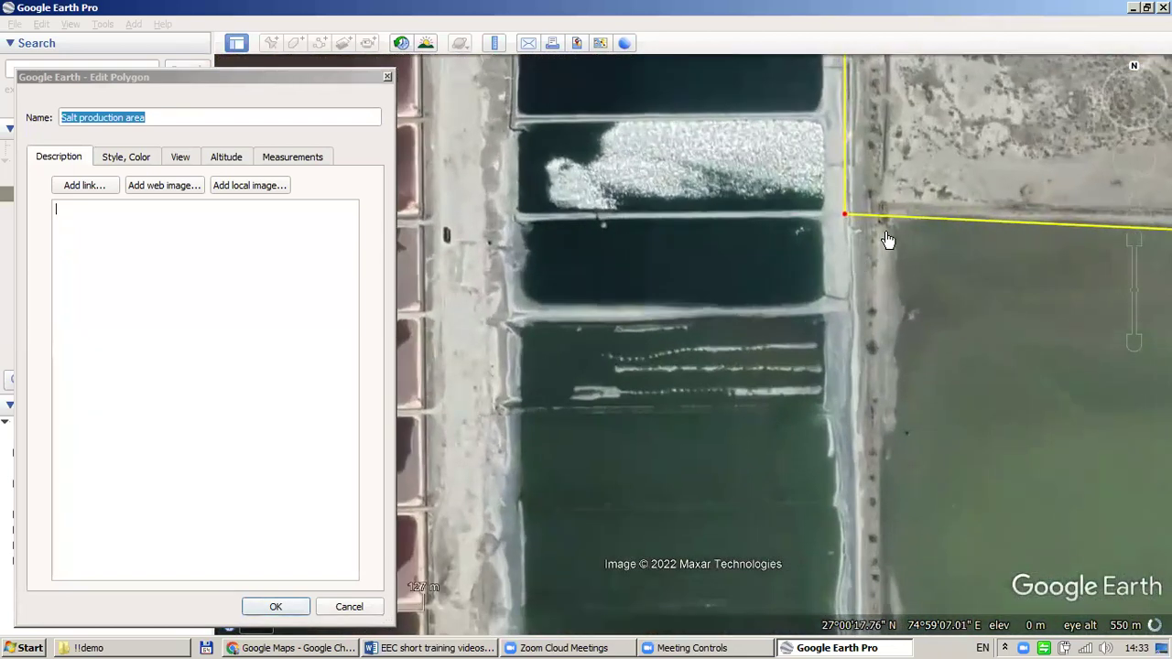
click(847, 218)
click(870, 183)
mouse_move(847, 216)
mouse_down()
mouse_move(872, 214)
mouse_move(851, 216)
mouse_up()
scroll(847, 359, up, 2)
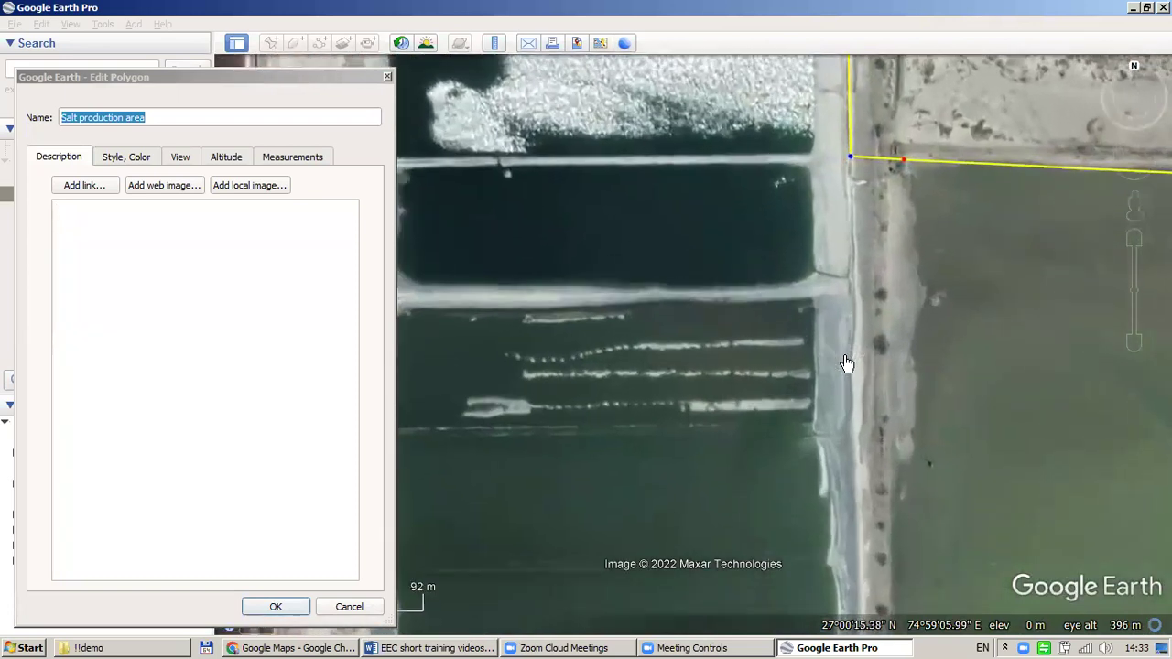
scroll(846, 364, down, 5)
scroll(846, 362, up, 1)
scroll(844, 358, down, 2)
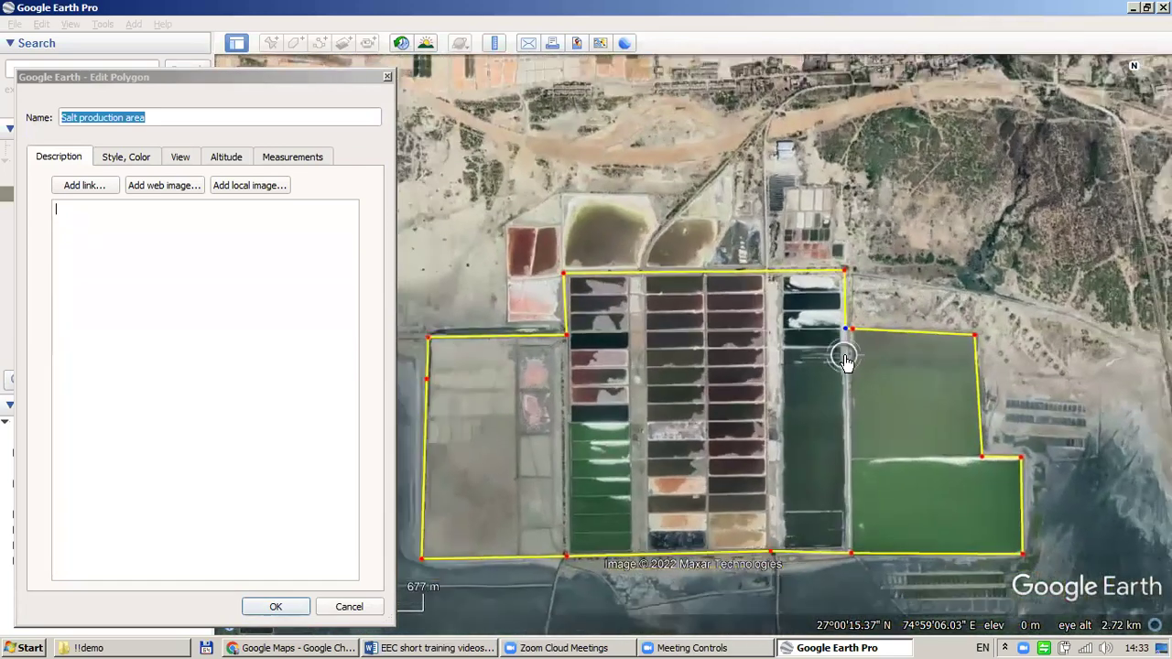
scroll(761, 227, up, 2)
scroll(763, 225, down, 2)
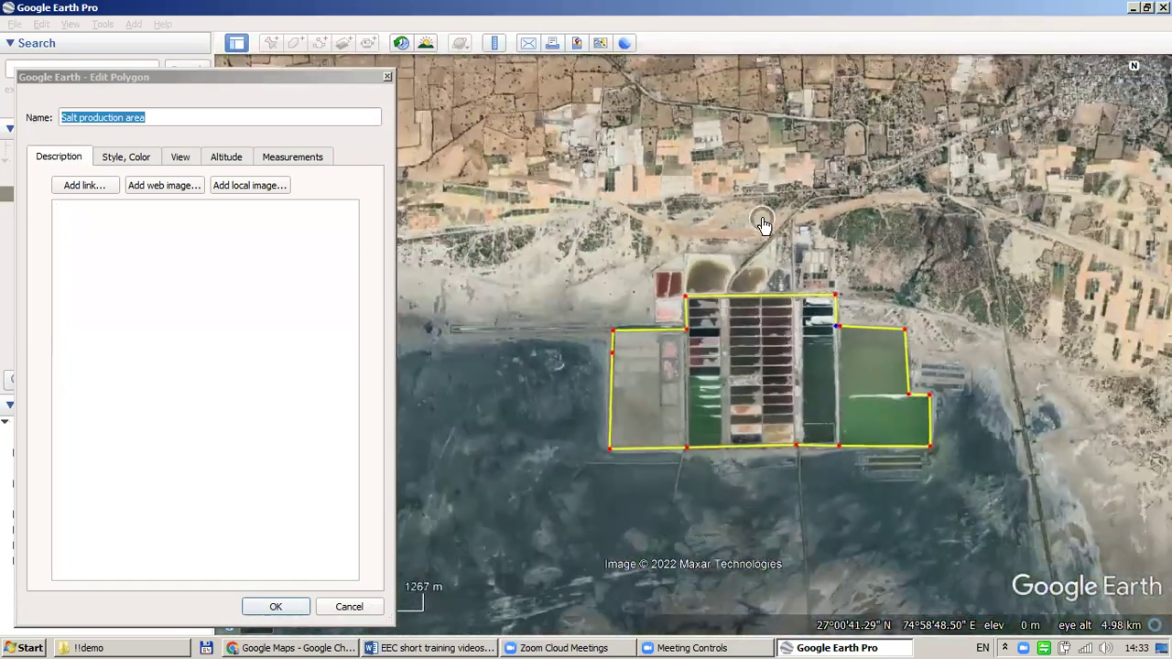
scroll(777, 327, up, 3)
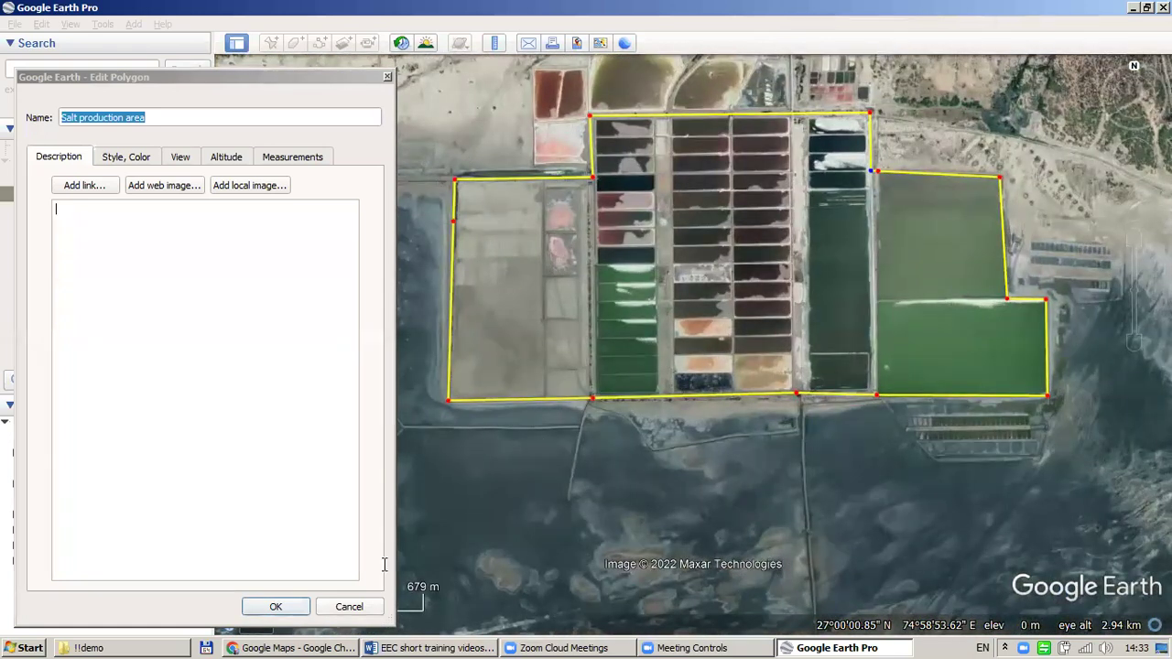
- Accept the reshaped Salt production area polygon and close its editor
click(276, 606)
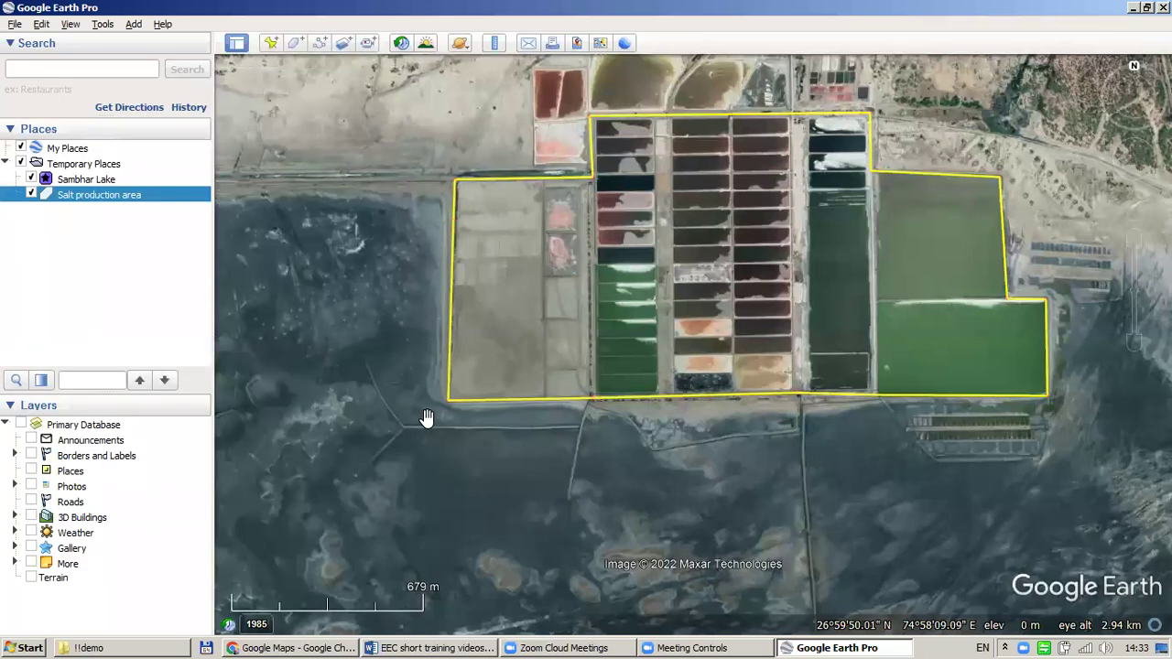
right_click(130, 200)
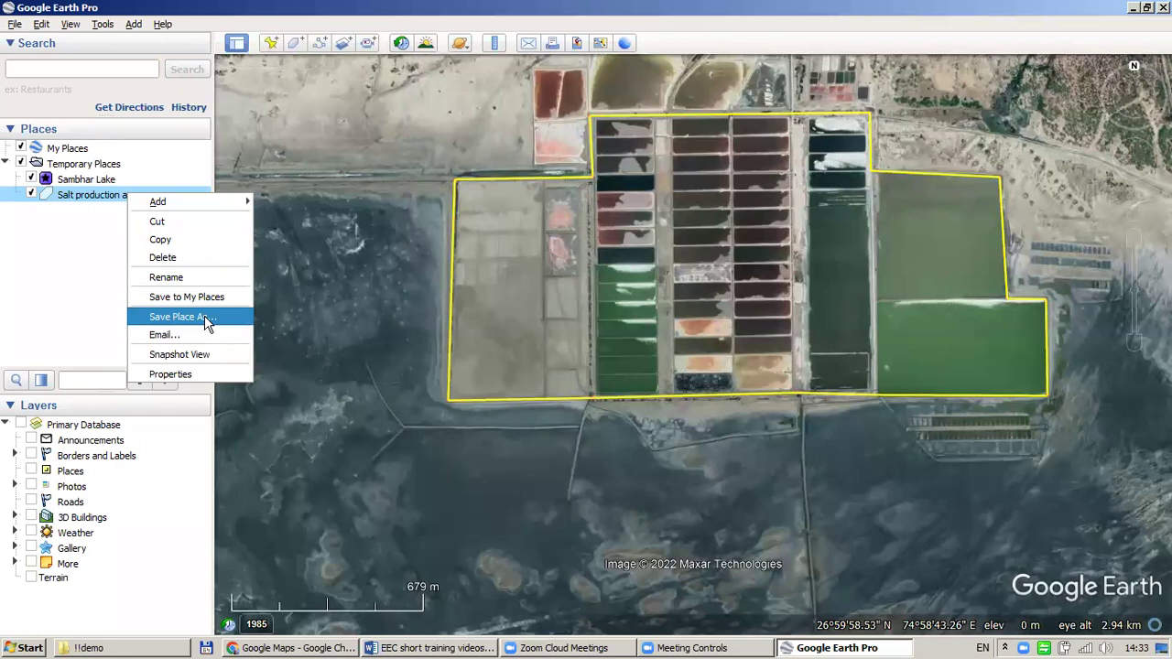
right_click(113, 198)
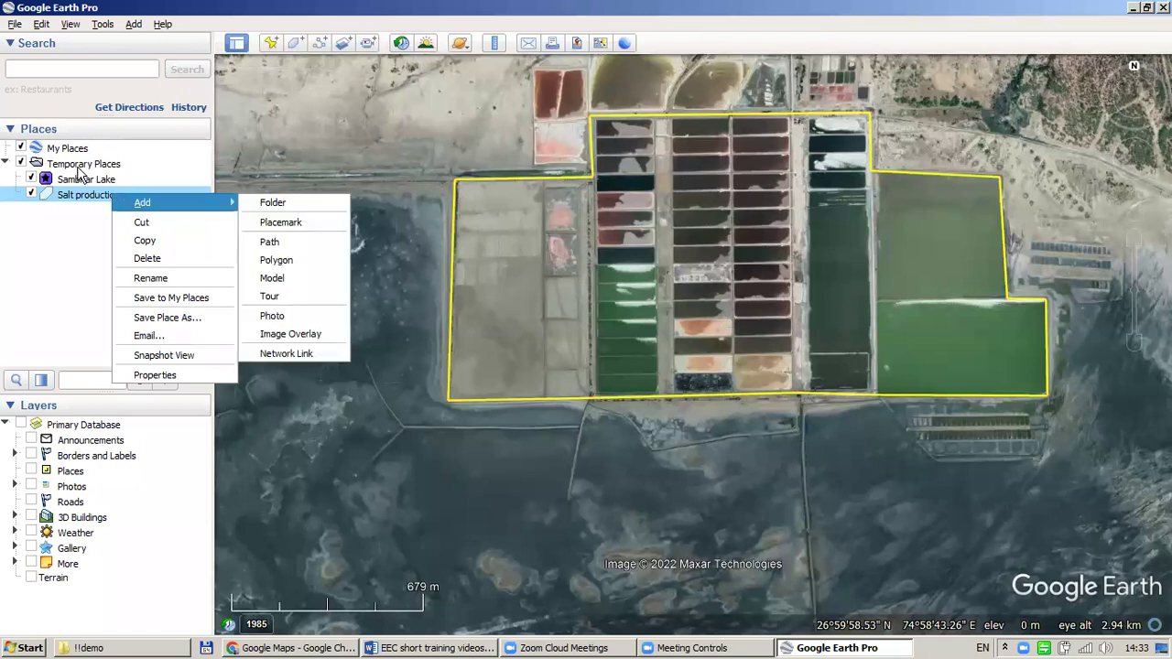
click(82, 167)
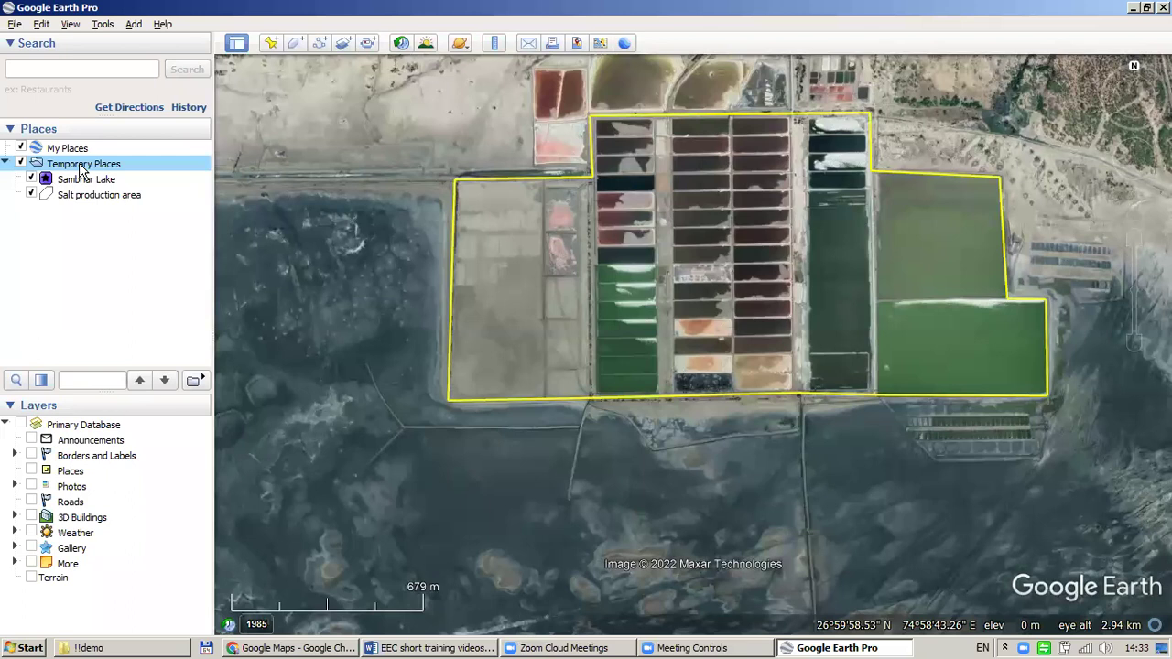
- Select Salt production area under Temporary Places and bring up its context menu for Save Place As
right_click(81, 169)
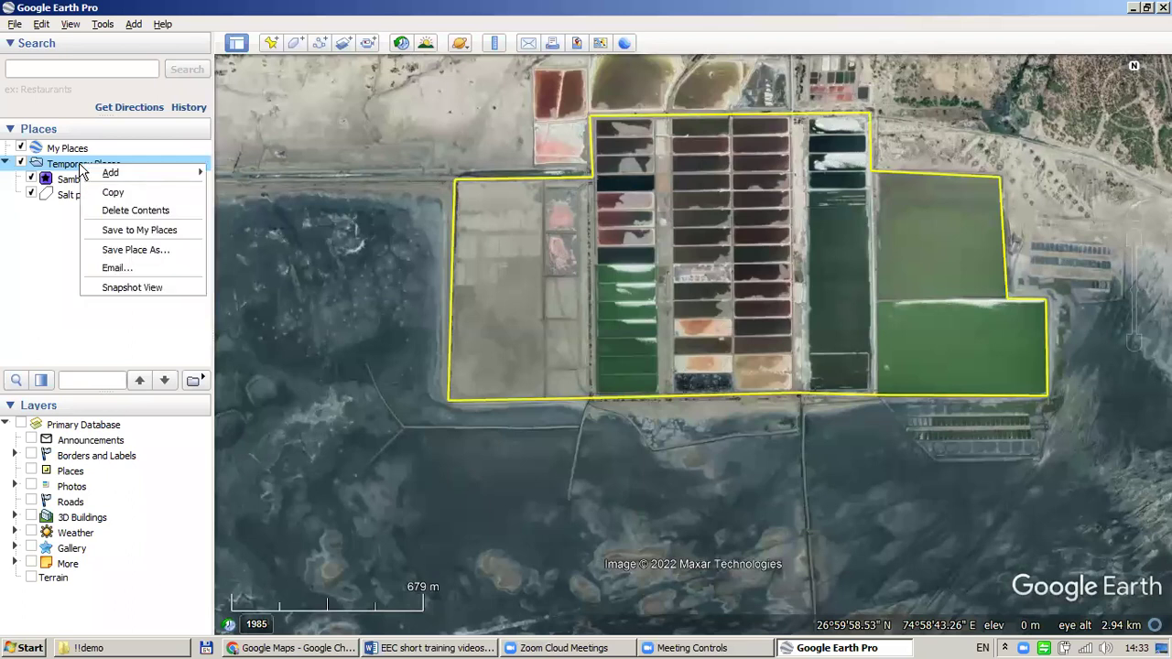
click(47, 275)
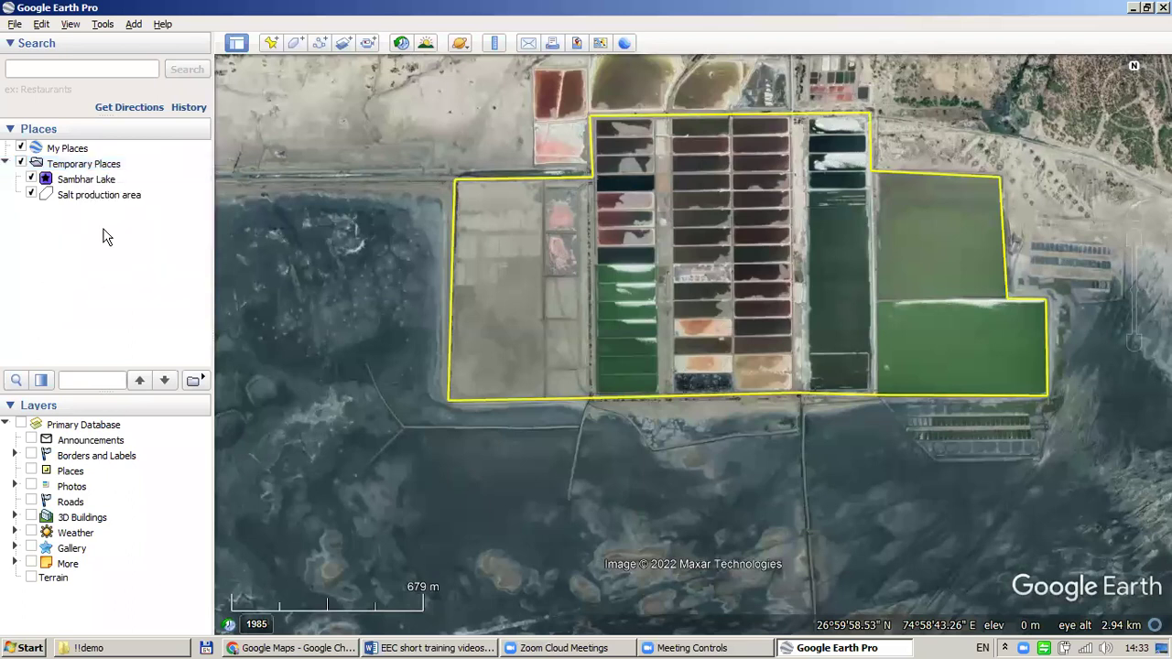
click(118, 198)
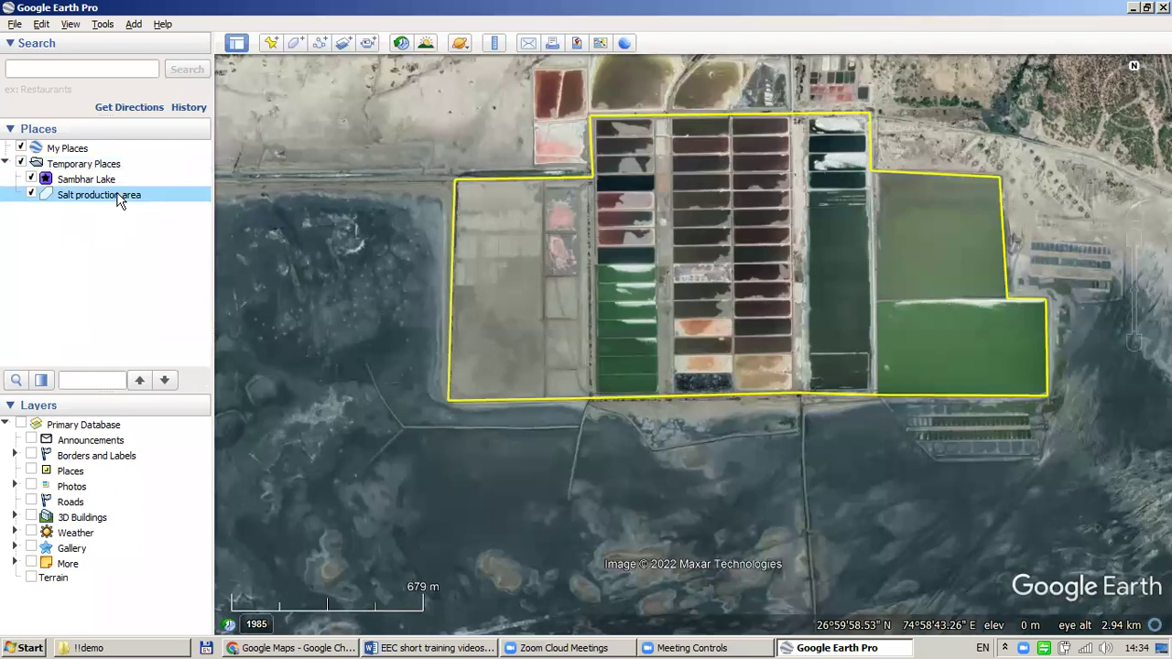
right_click(119, 202)
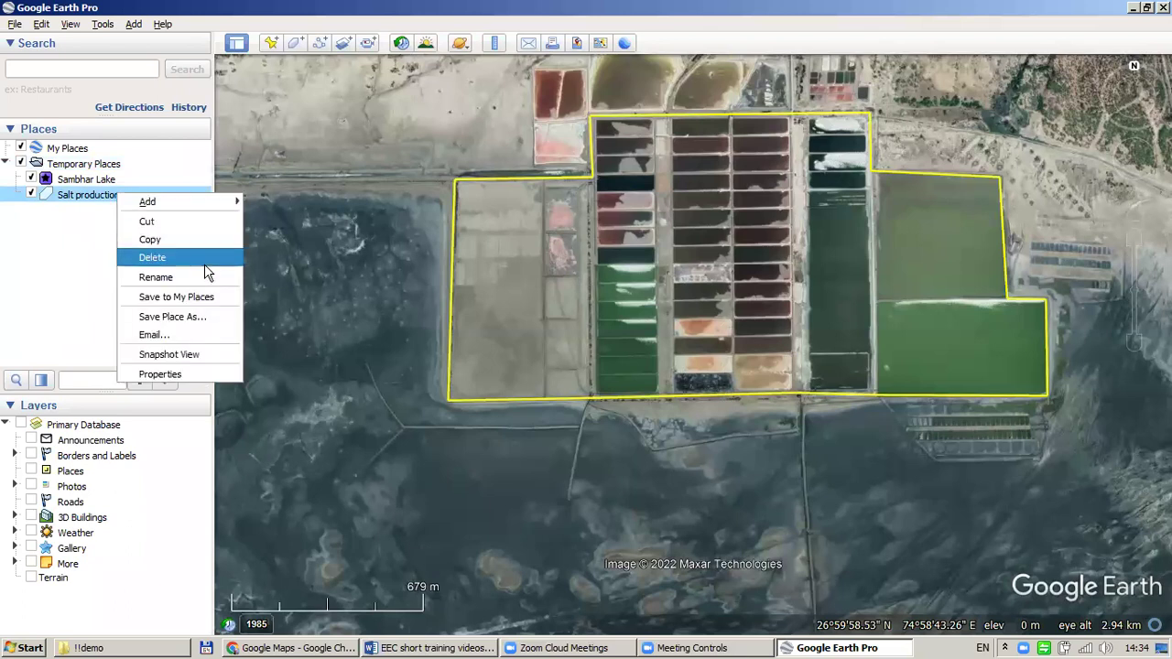
- Save the place as 'Salt production area' in !!demo, changing the type from KMZ to Kml (*.kml)
click(201, 318)
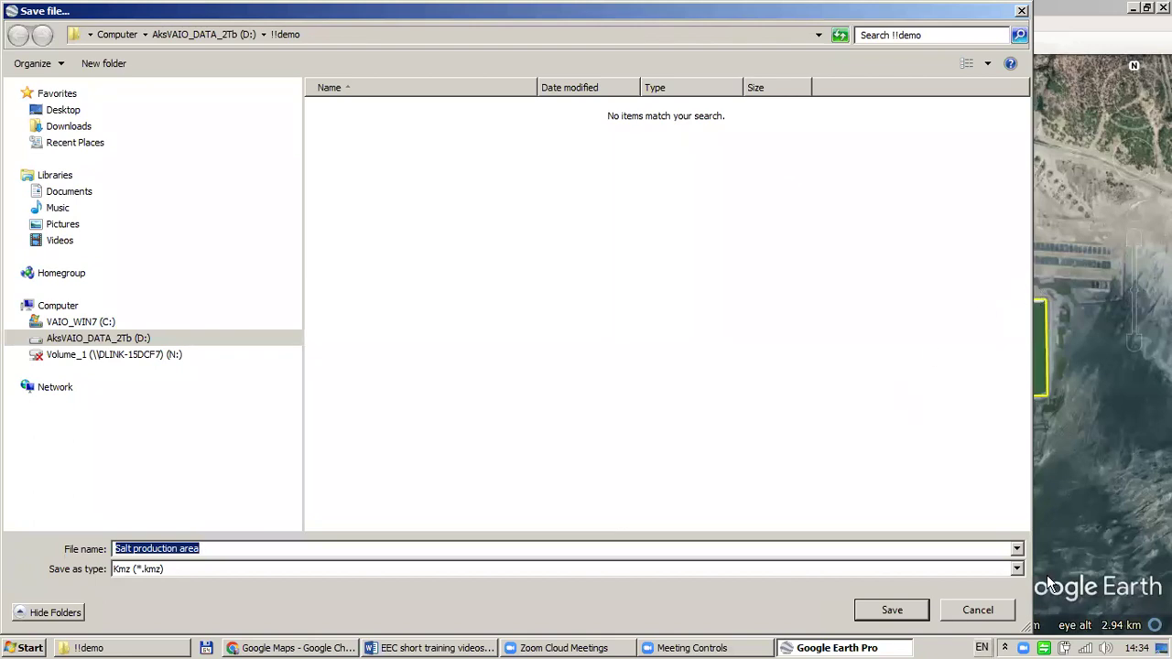
click(1018, 570)
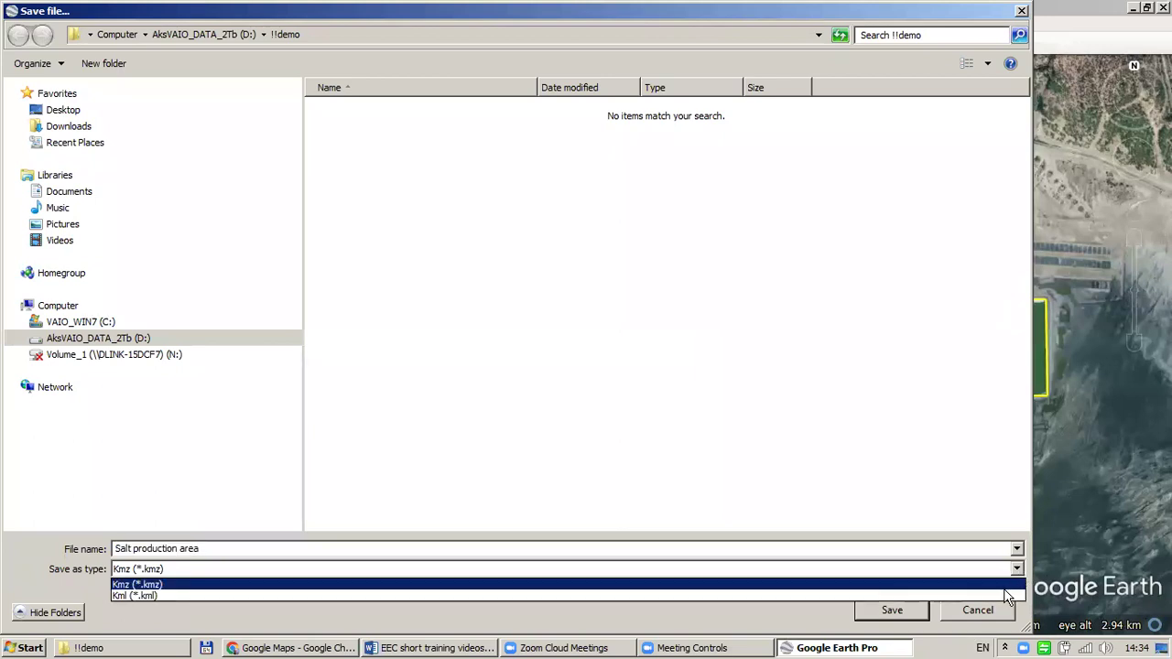
click(1004, 594)
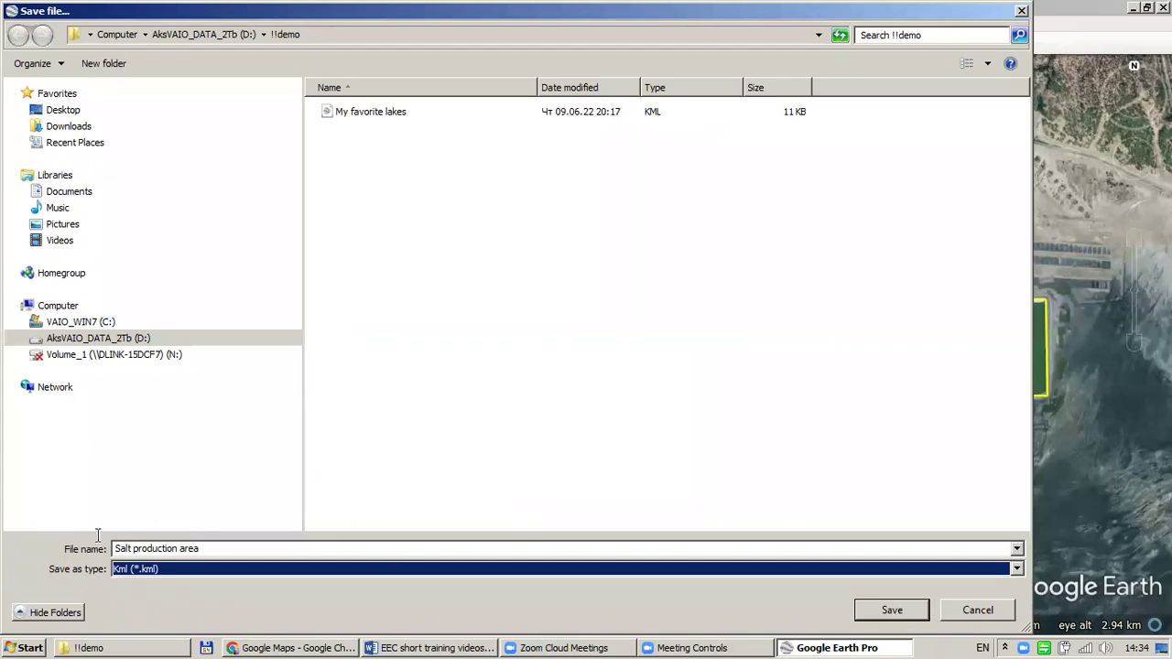
click(132, 550)
click(165, 550)
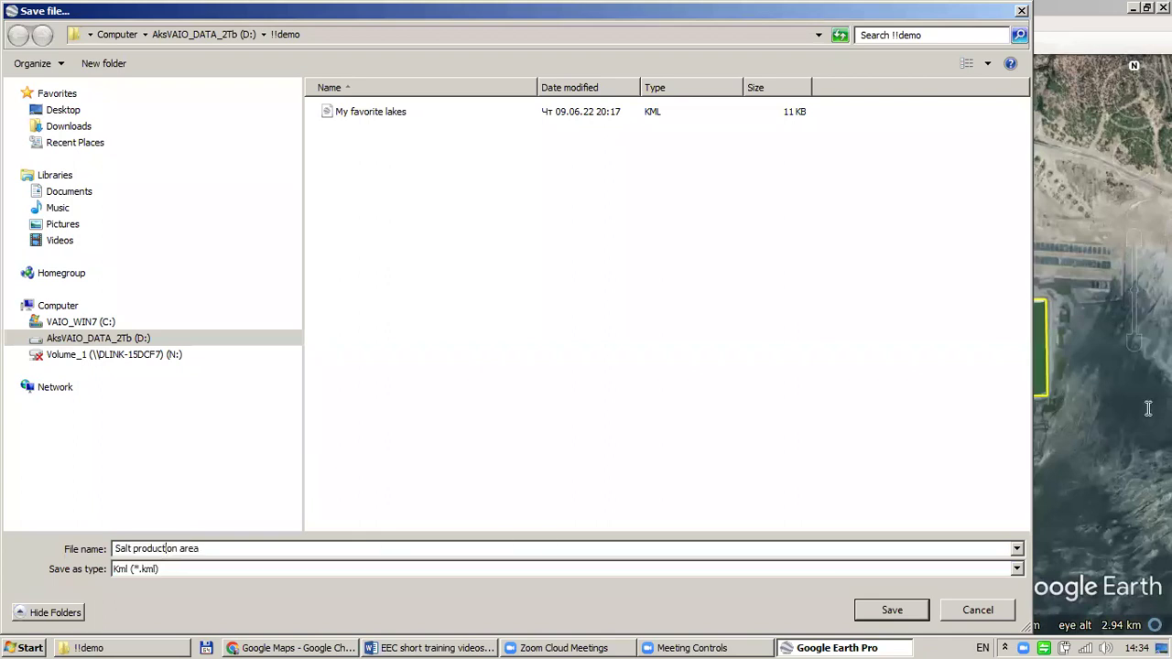
click(890, 612)
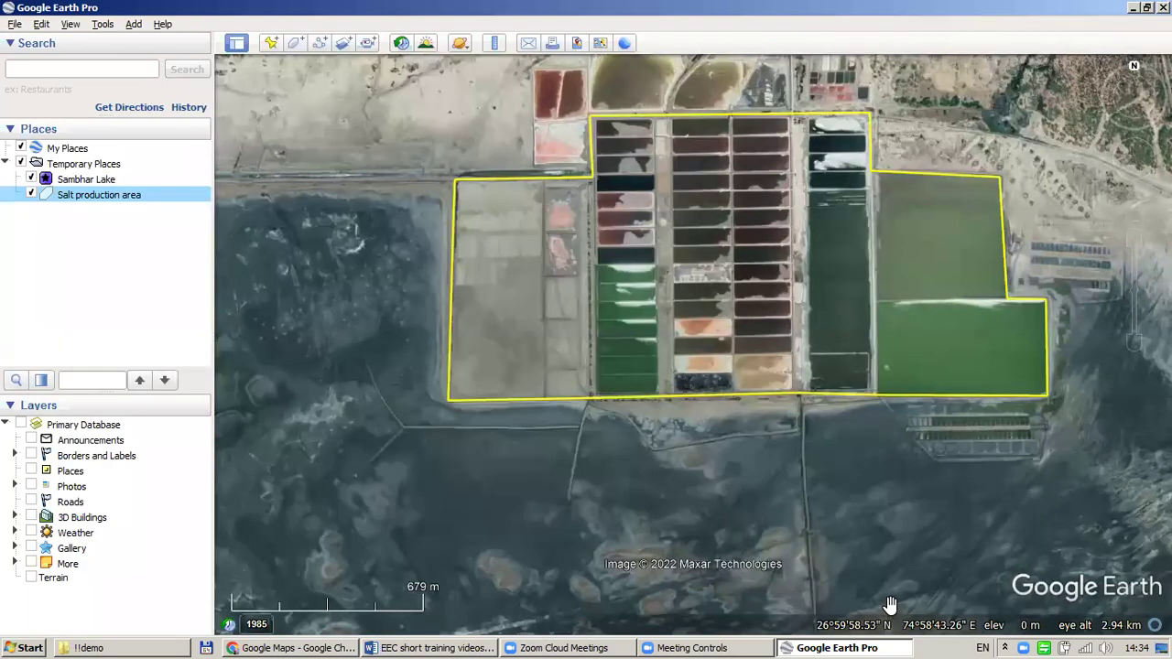
- Restore the !!demo Explorer window and check the 3 KB Salt production area KML beside My favorite lakes
click(110, 648)
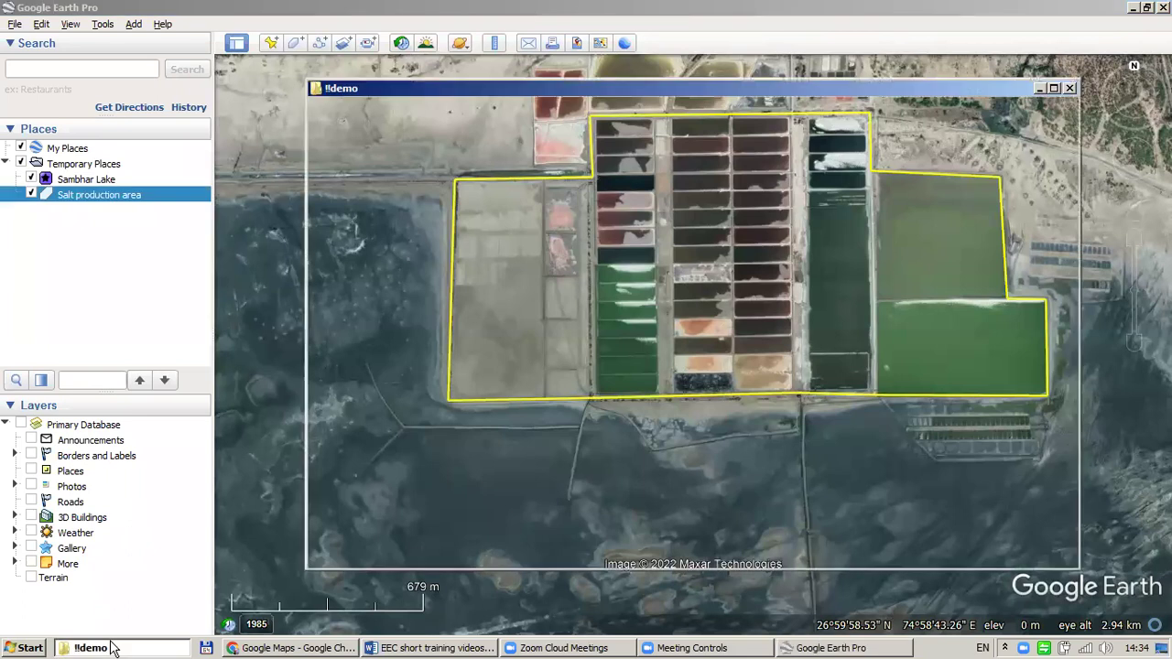
click(646, 216)
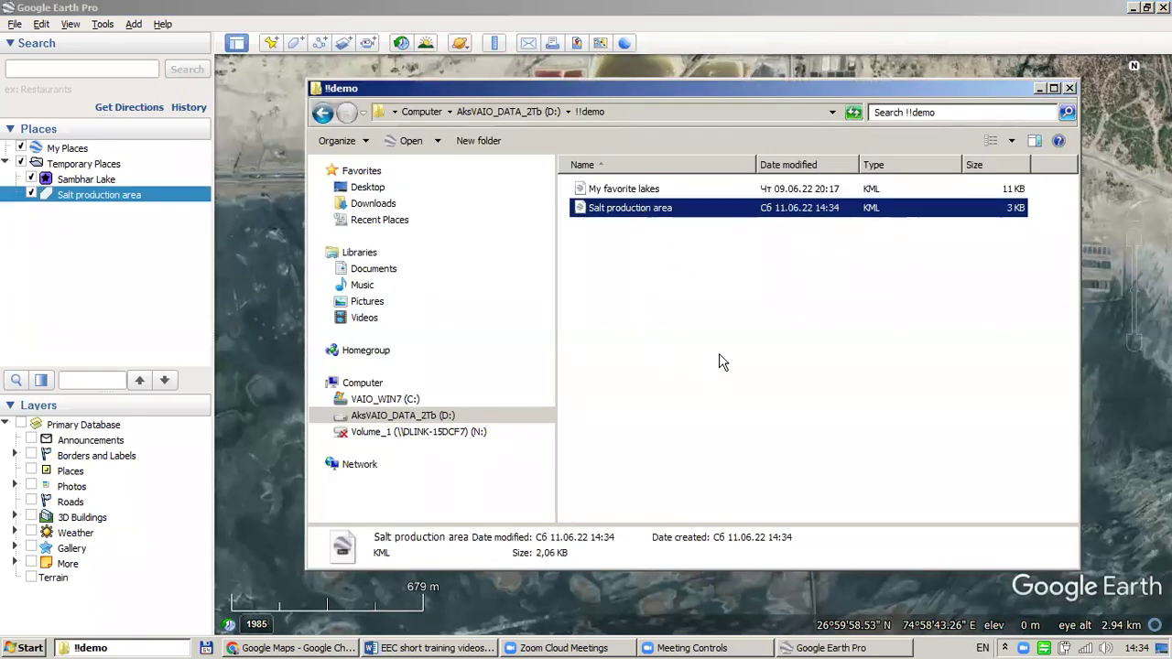
click(698, 374)
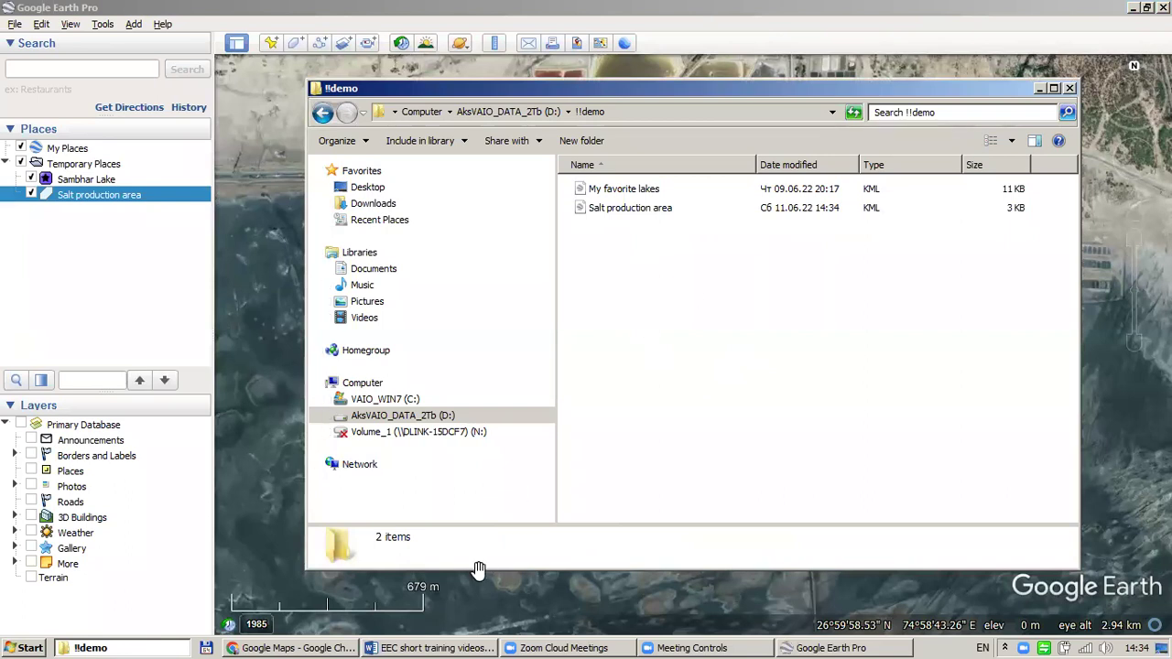
- In Google Maps, go to Your places > Maps and create a new custom map
key(alt+Tab)
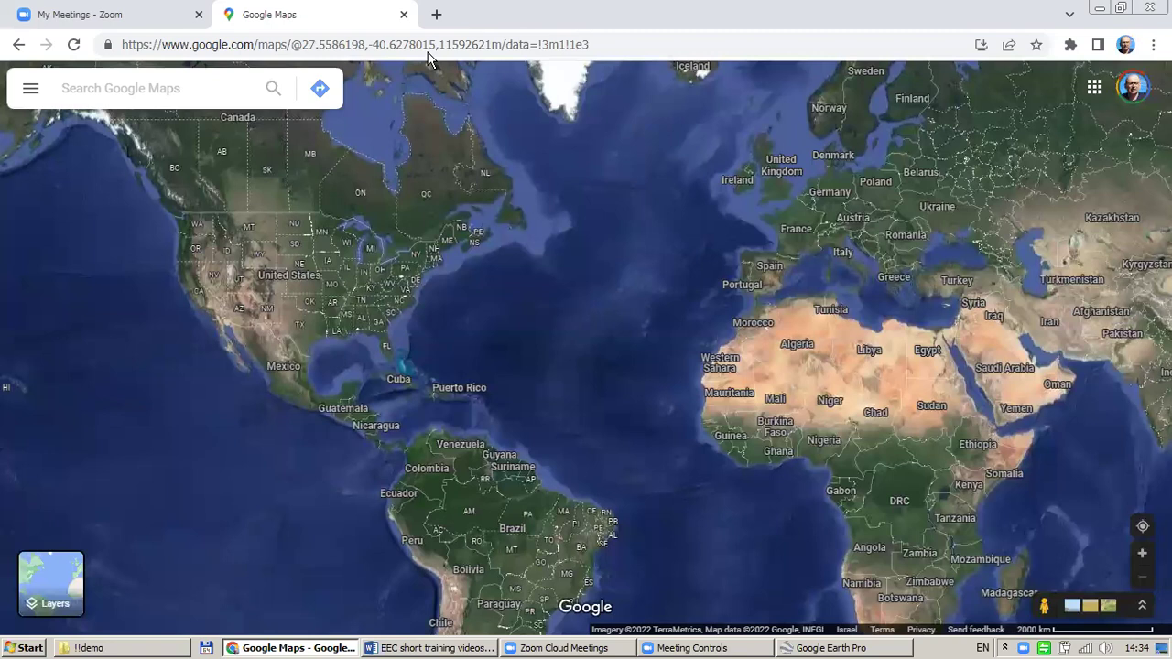
click(30, 88)
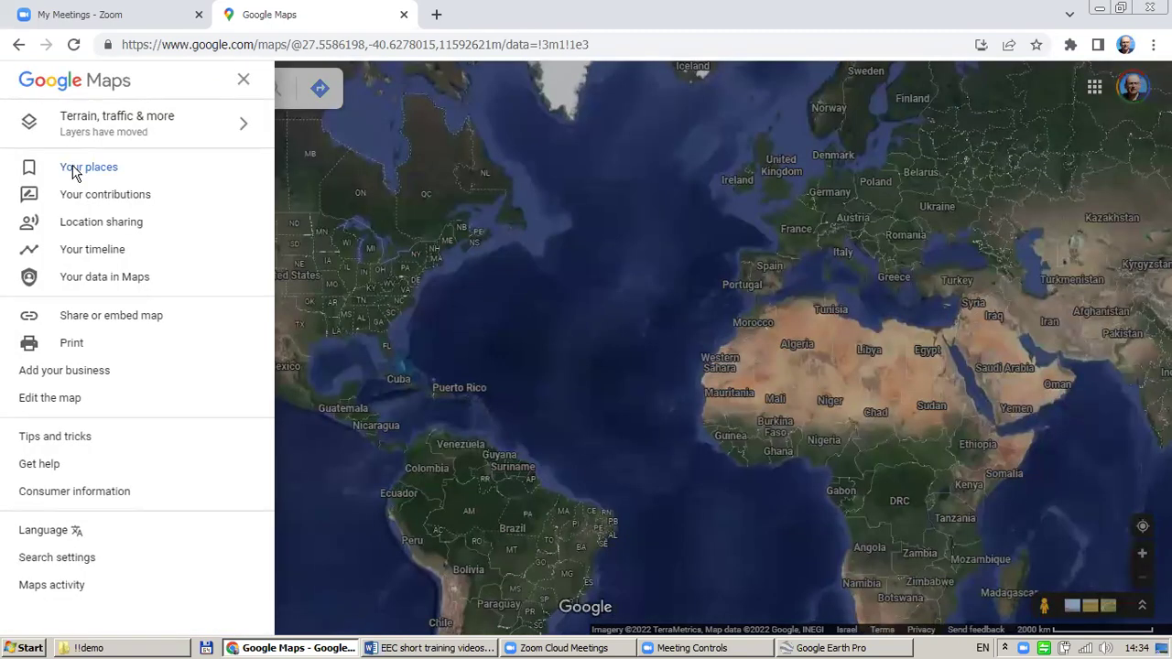
click(74, 172)
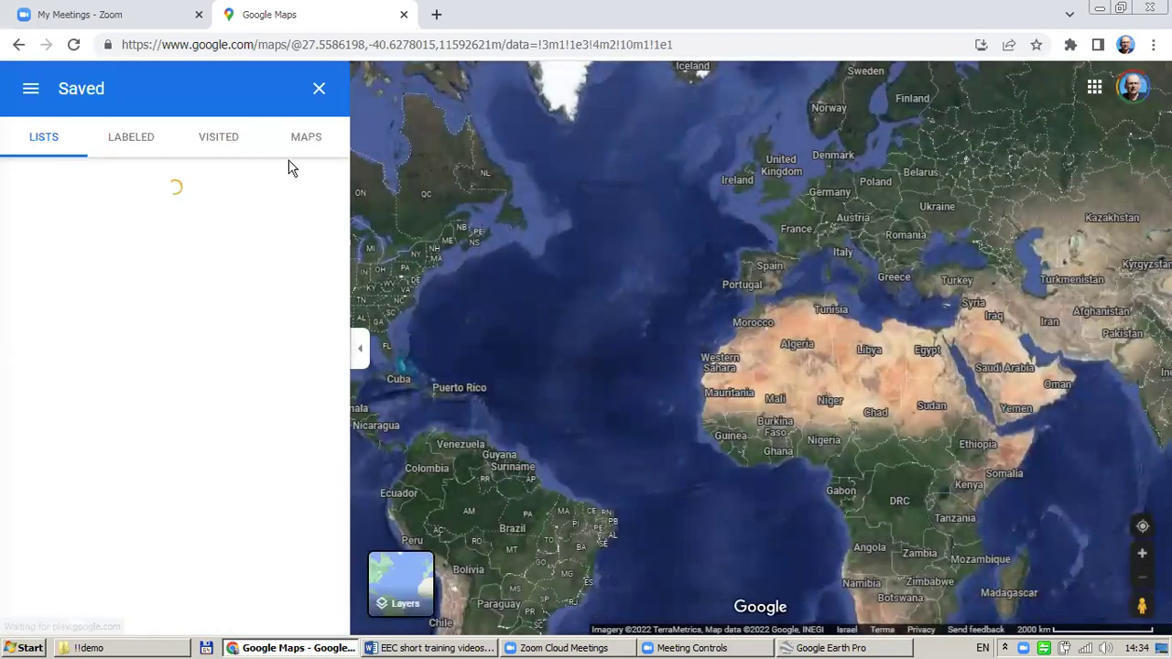
click(307, 142)
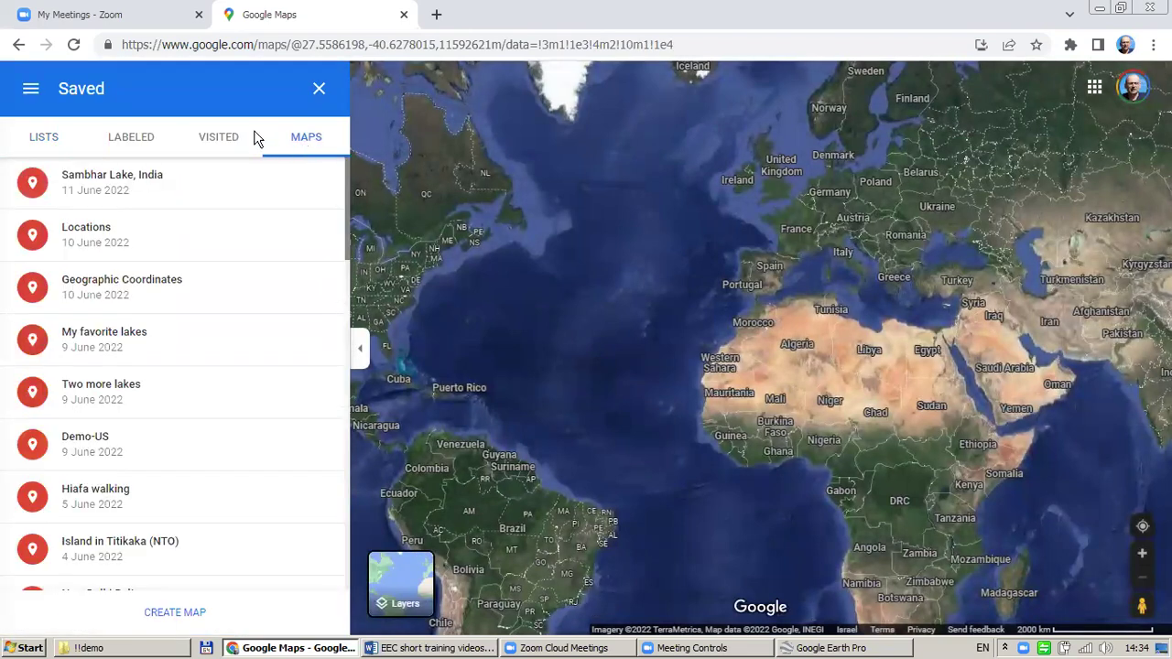
click(177, 613)
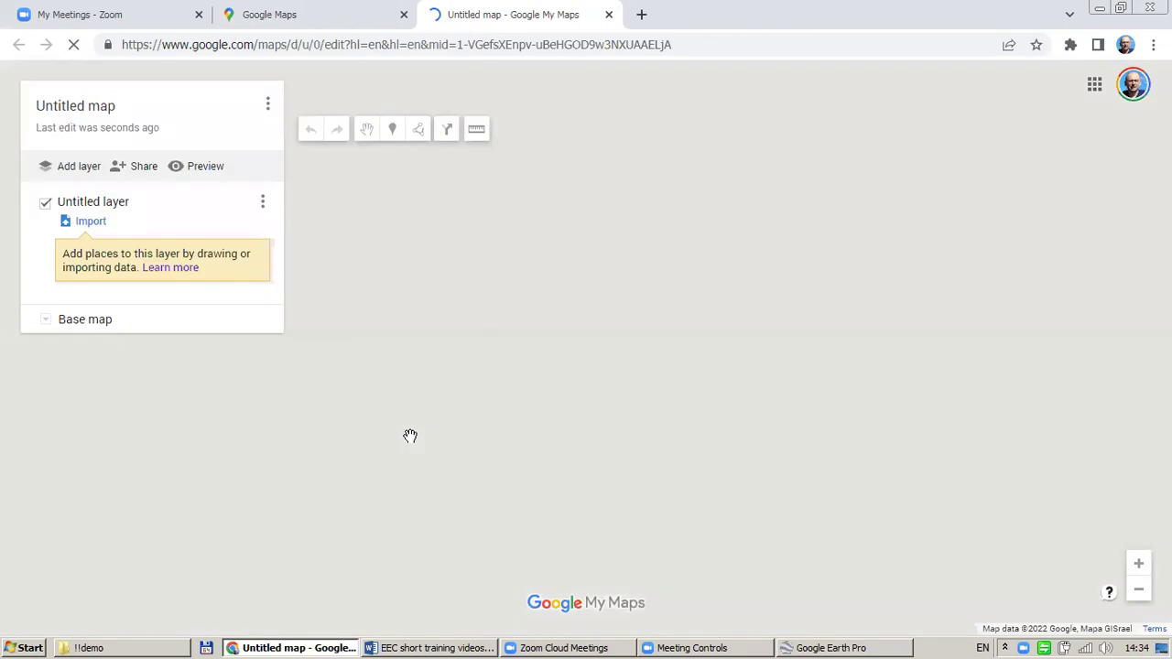
- Import Salt production area.kml from the !!demo folder into the map's Untitled layer
scroll(593, 352, down, 3)
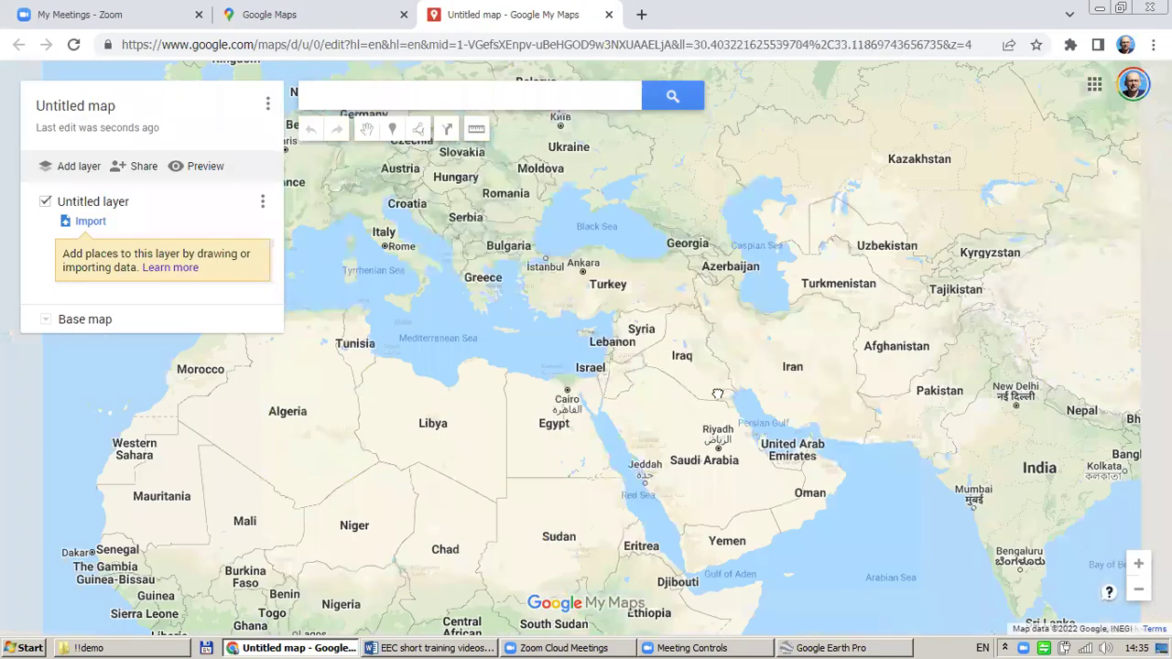
scroll(512, 417, down, 1)
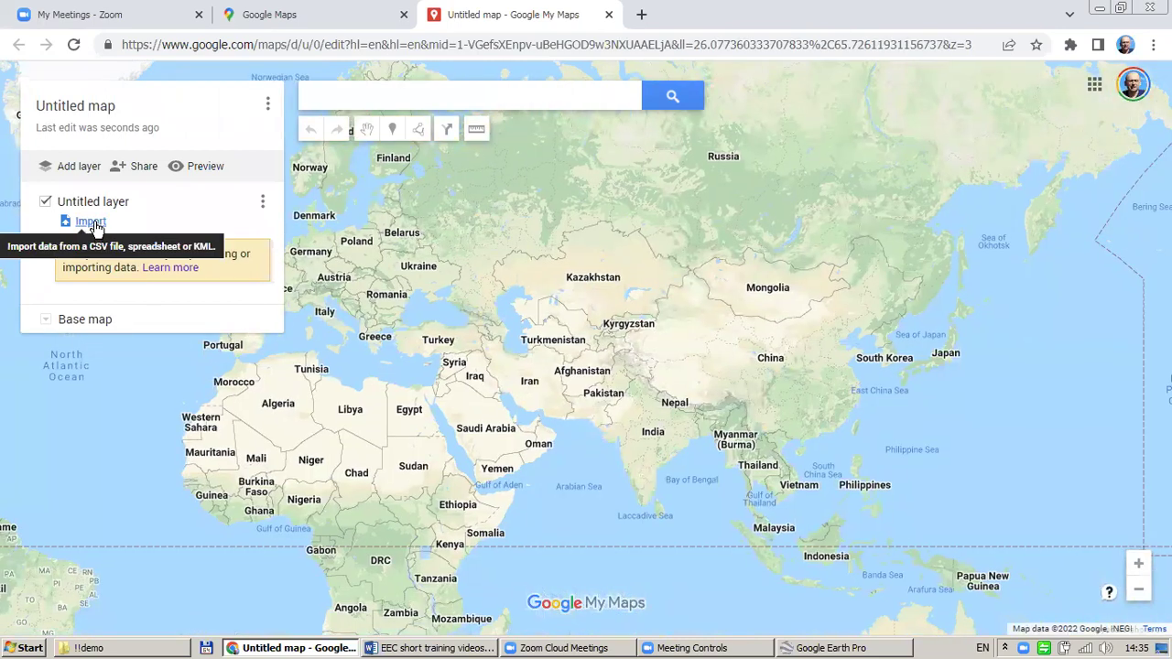
click(91, 222)
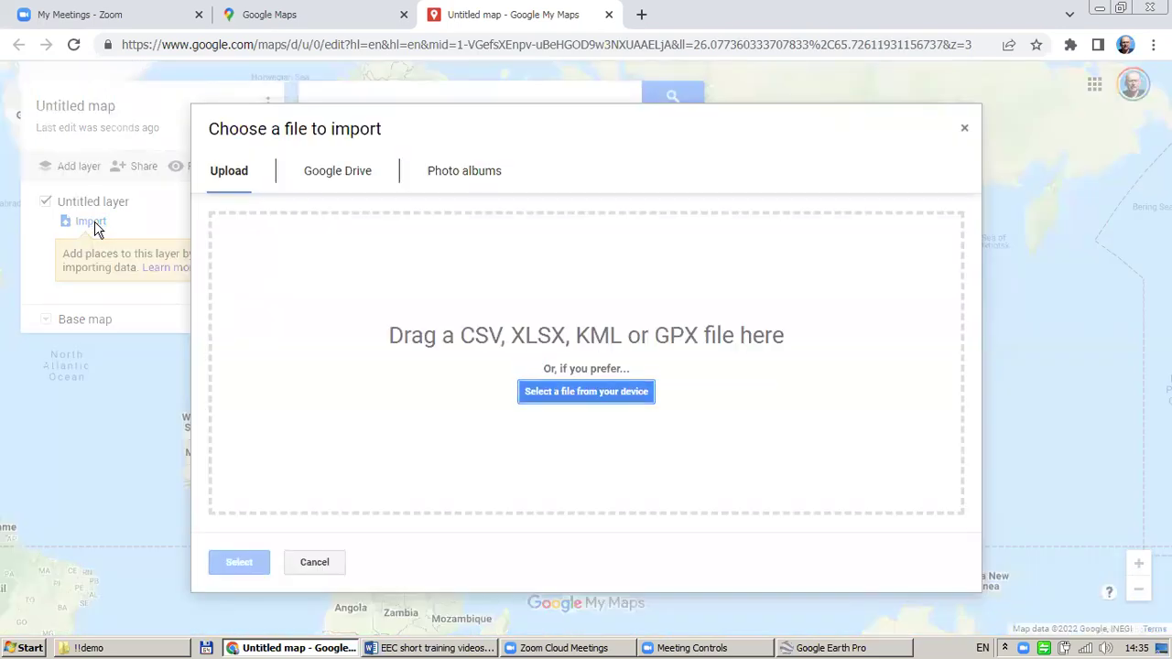
click(568, 389)
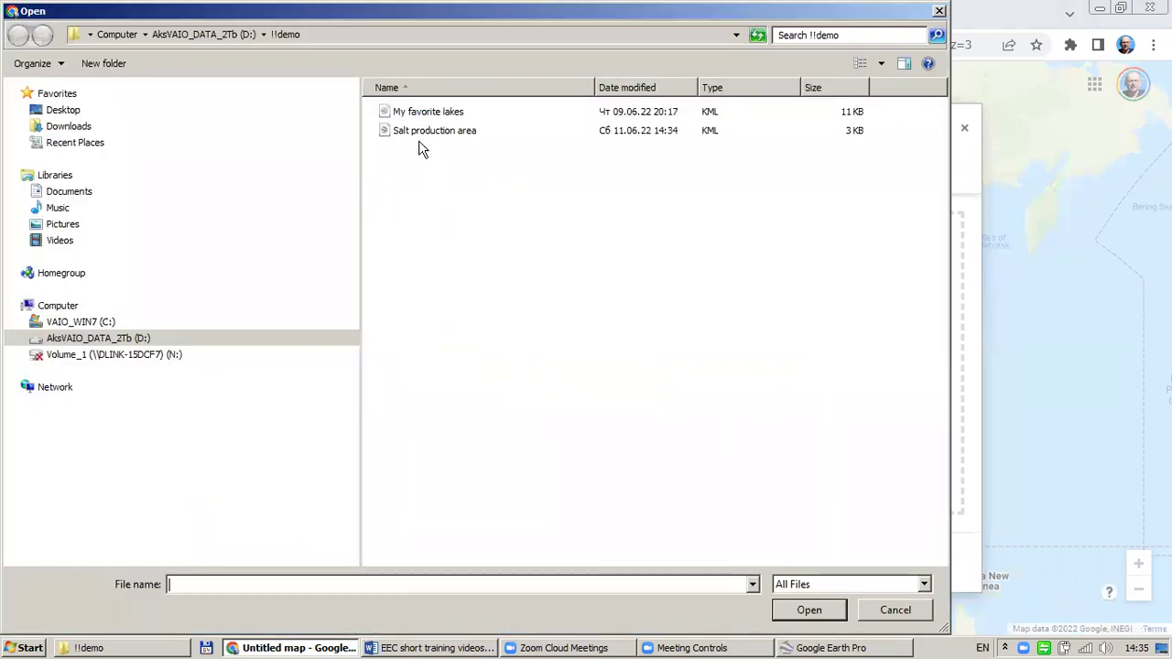
click(423, 134)
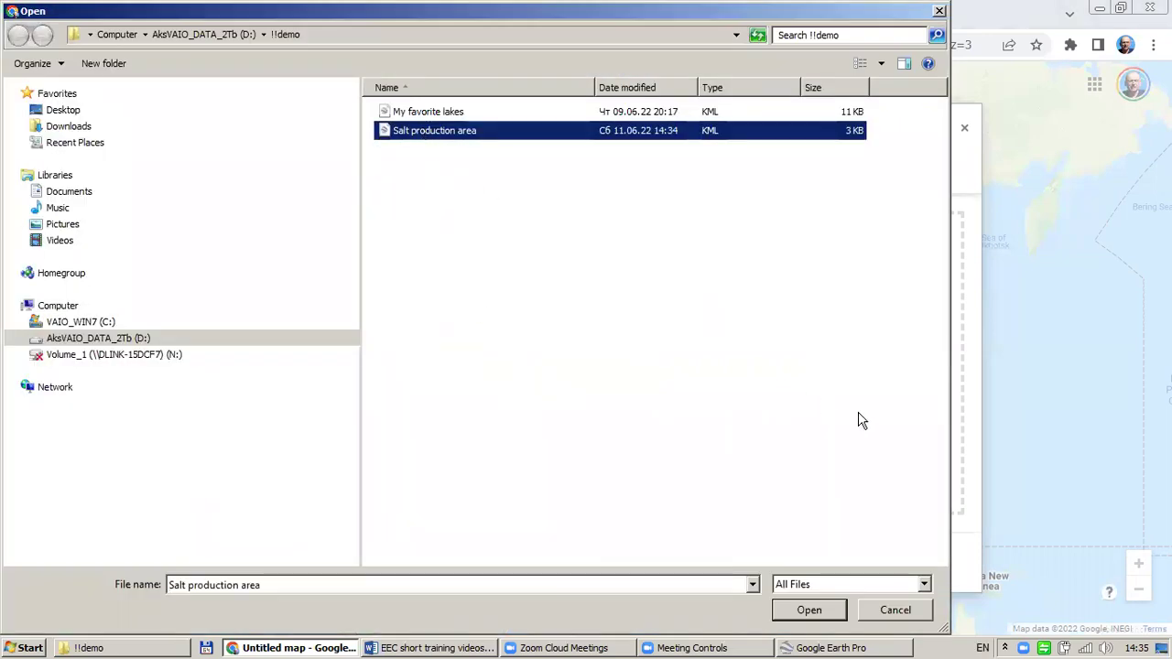
click(811, 611)
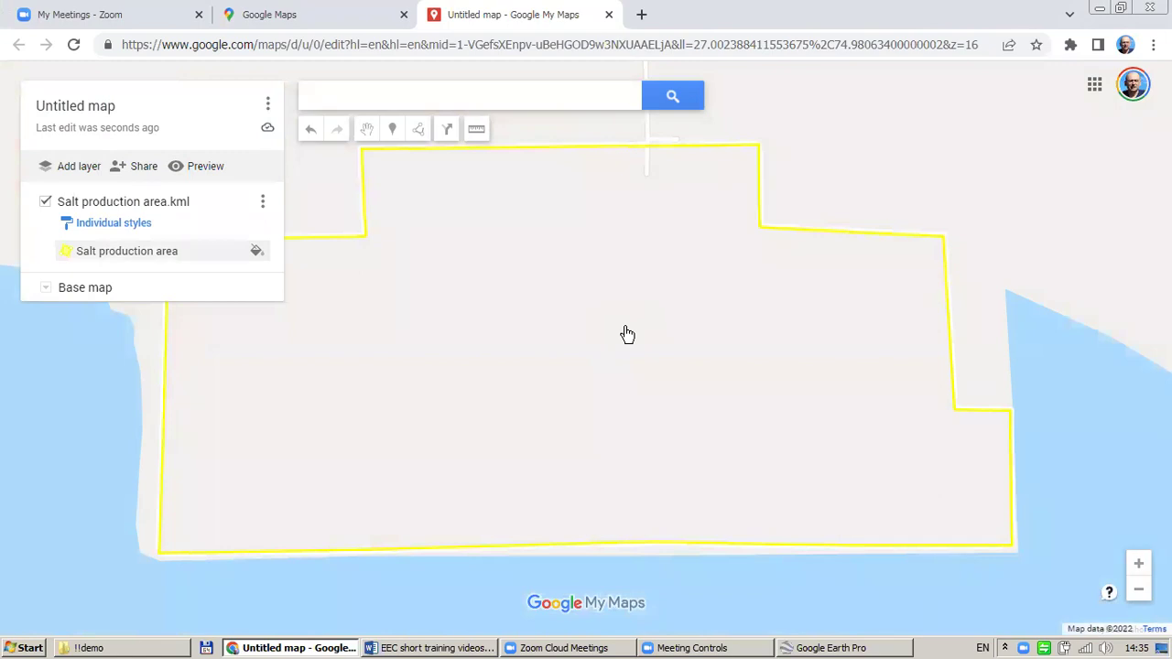
- Zoom out and centre the polygon on the salt lake's northern shore, then open the base map styles
scroll(627, 334, down, 4)
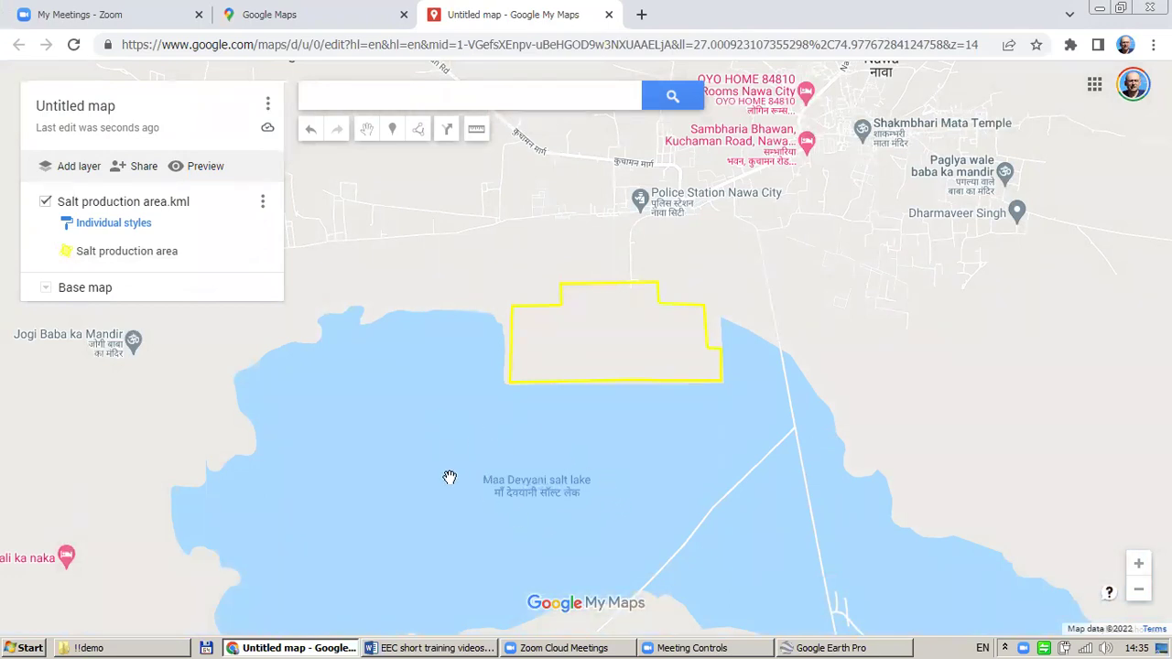
scroll(630, 529, down, 1)
scroll(628, 524, up, 1)
drag(605, 526, 657, 456)
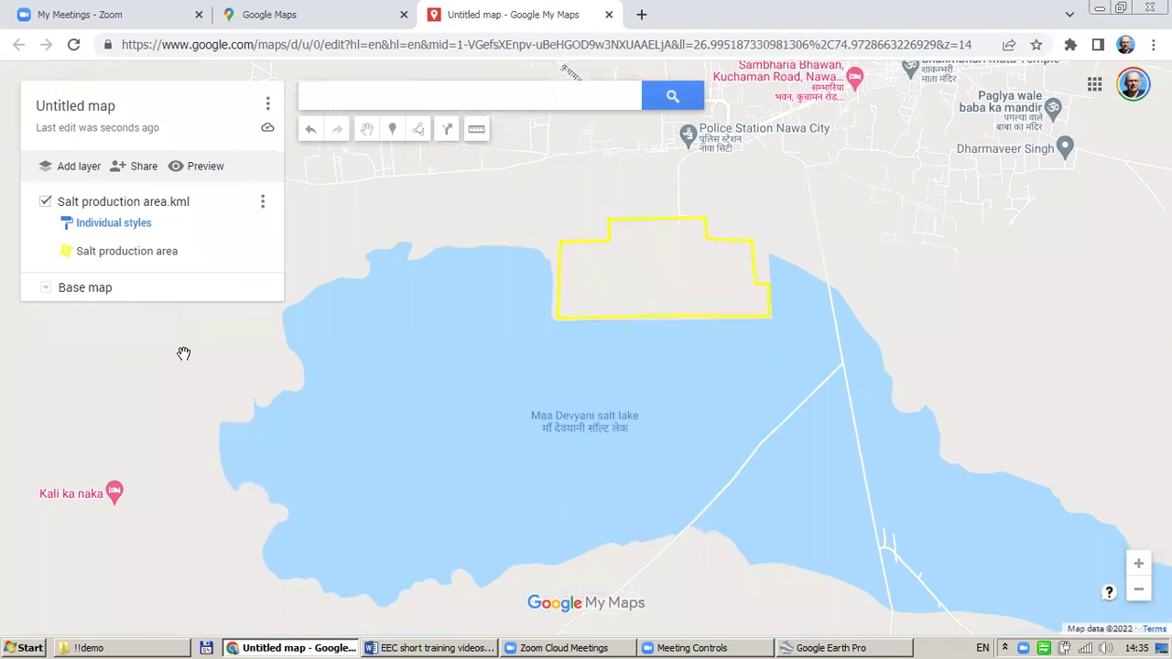
click(46, 288)
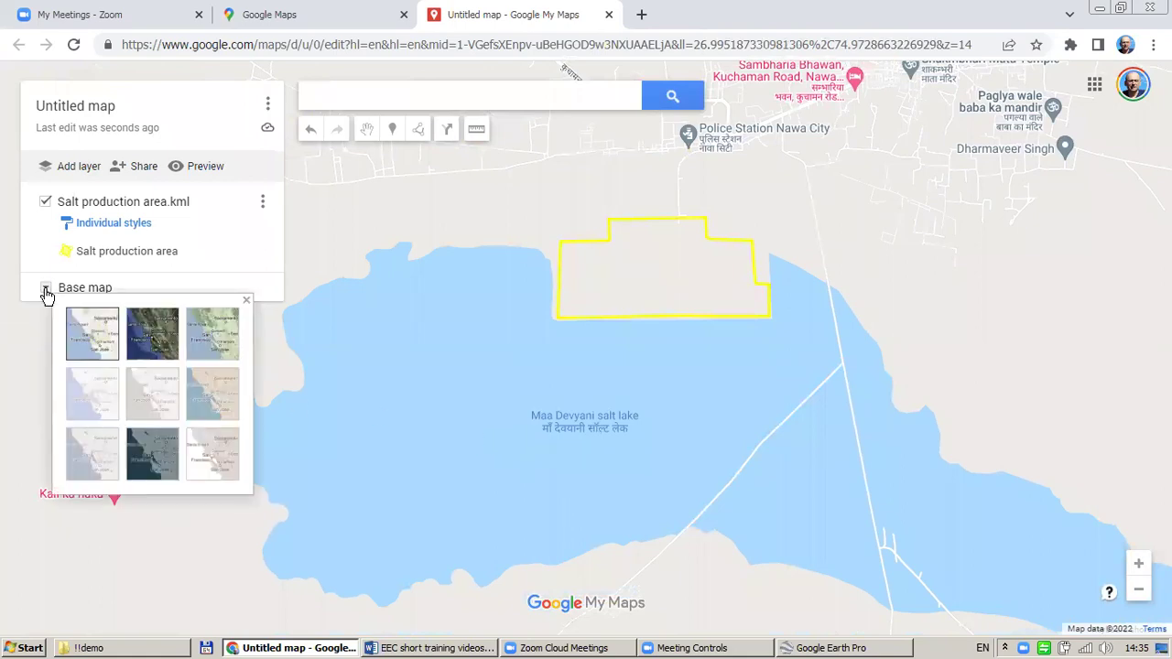
- Switch the base map to Satellite, zoom in on the polygon, then return to Google Earth Pro
click(153, 339)
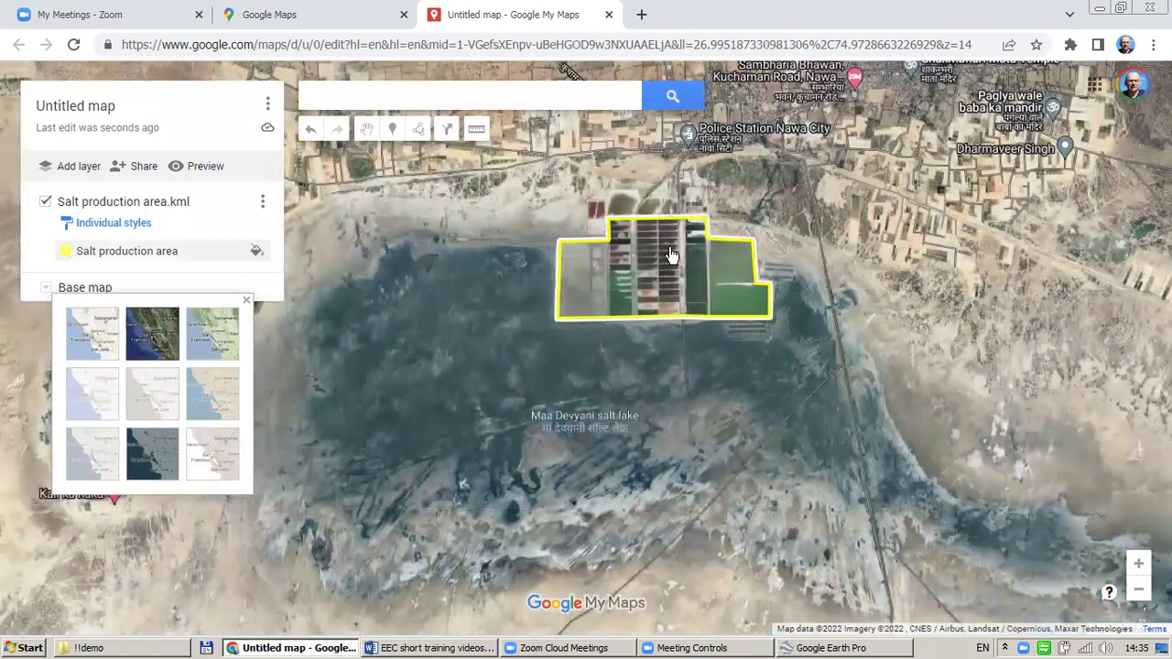
scroll(656, 264, up, 1)
drag(659, 270, 652, 346)
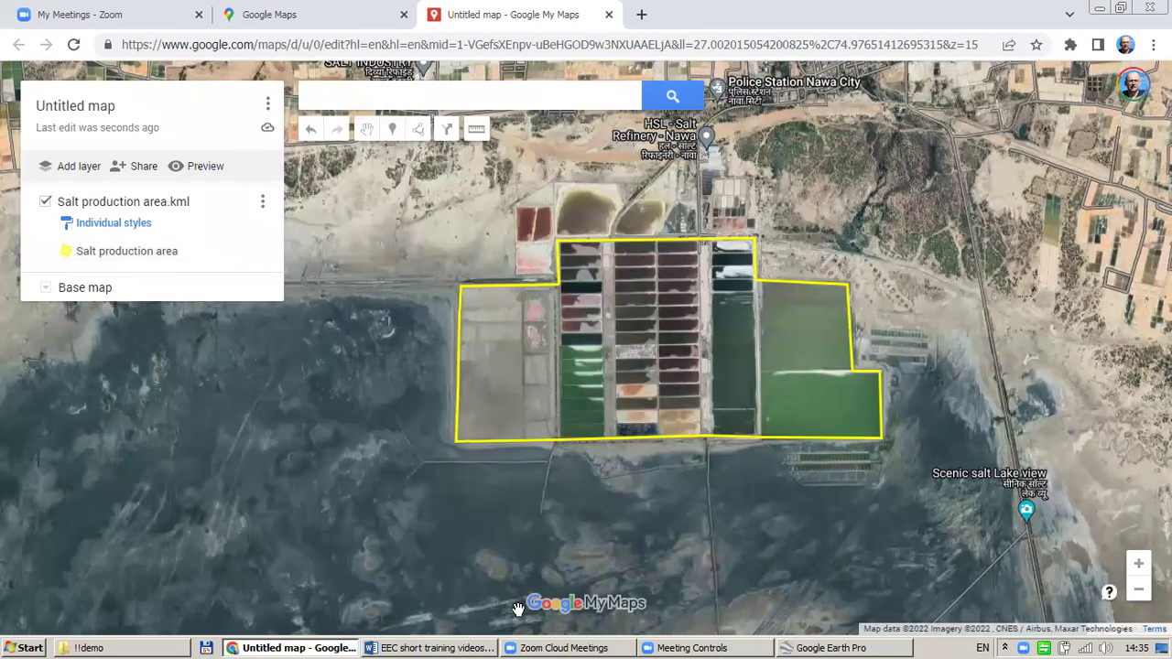
click(868, 648)
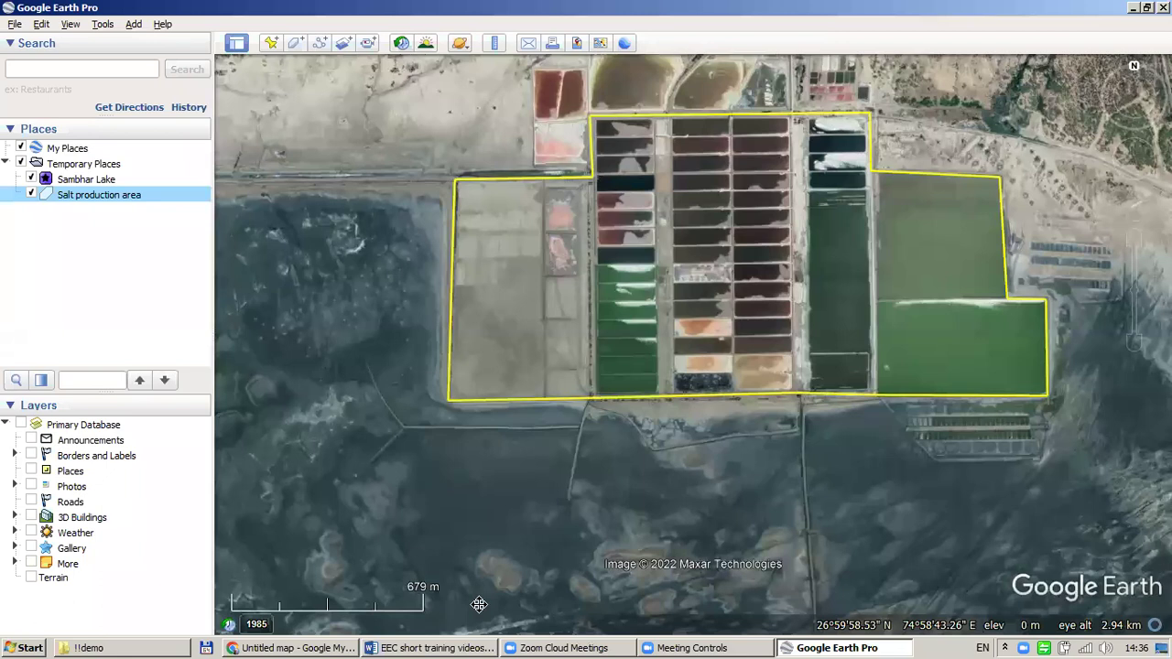
click(400, 46)
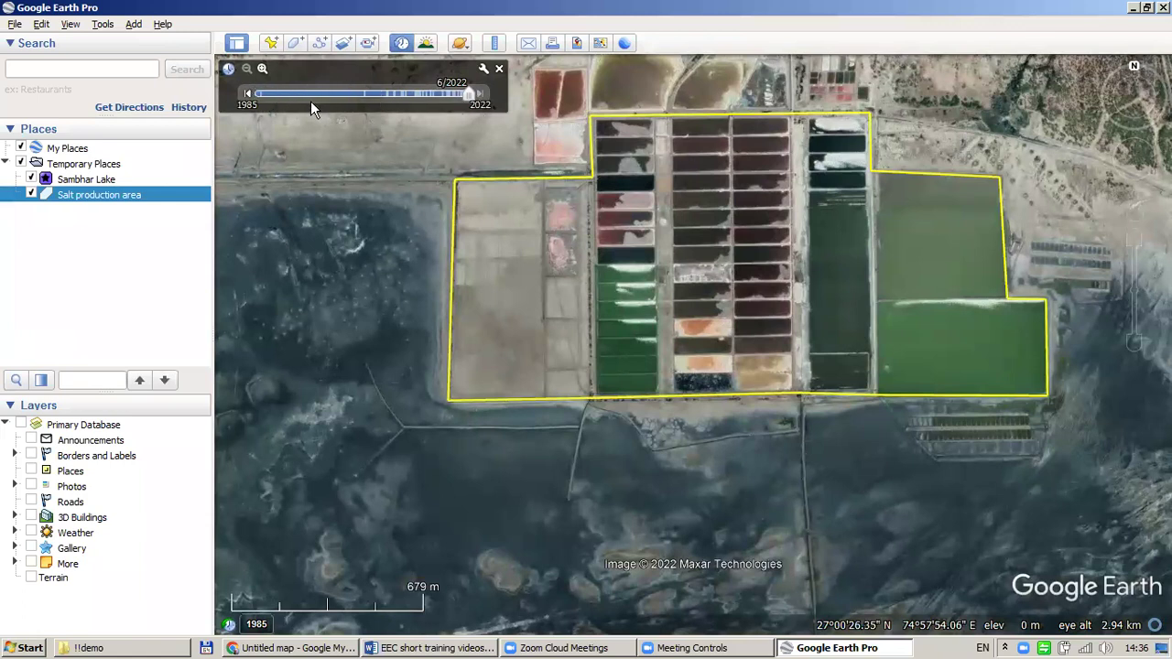
drag(469, 95, 392, 94)
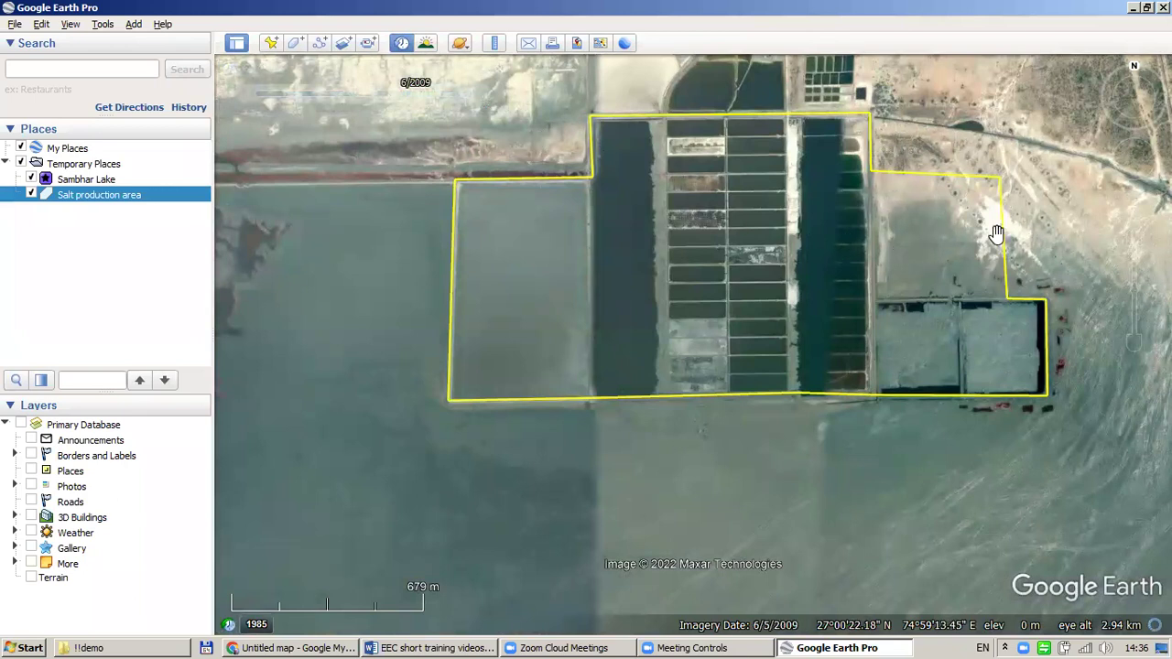
mouse_move(397, 94)
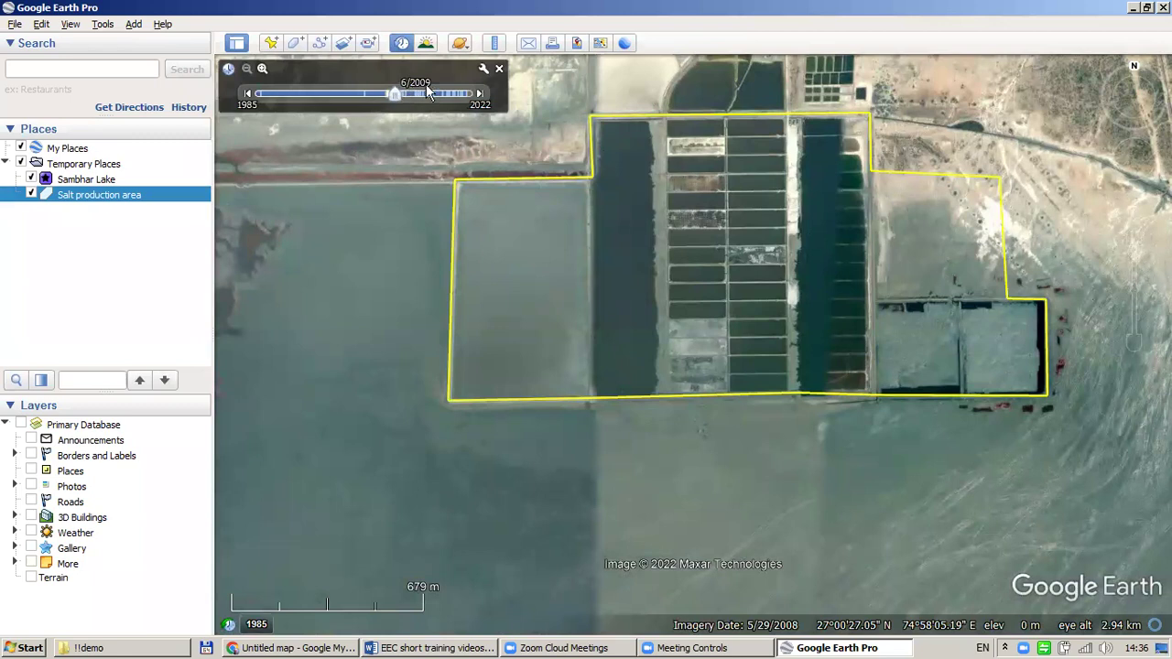
click(401, 47)
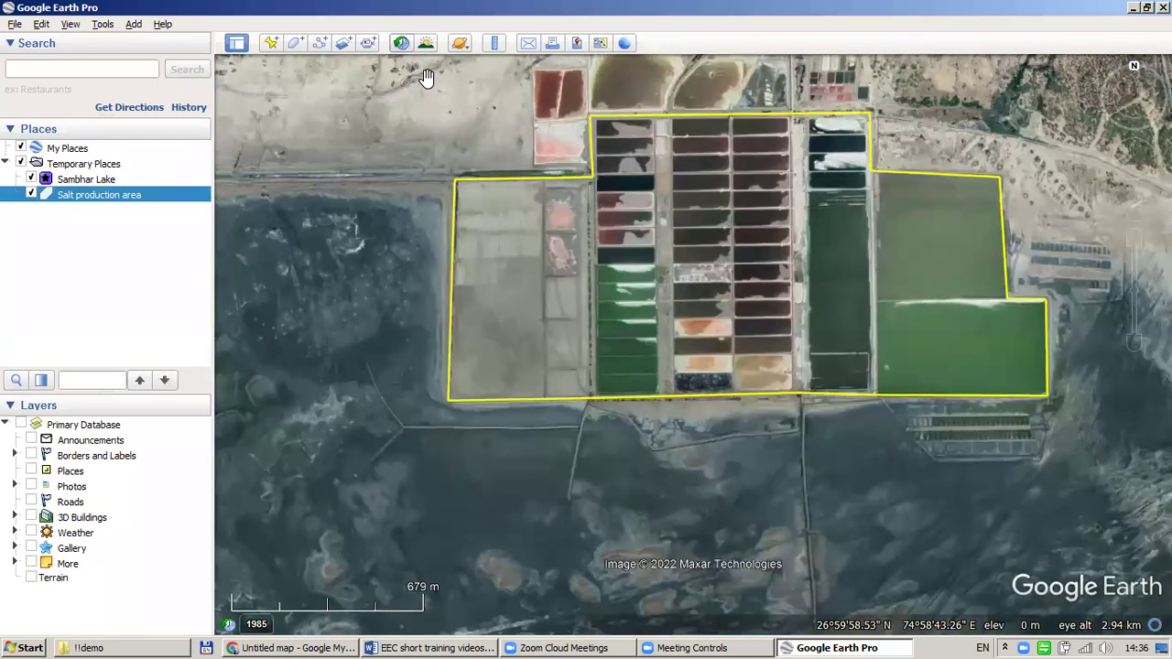